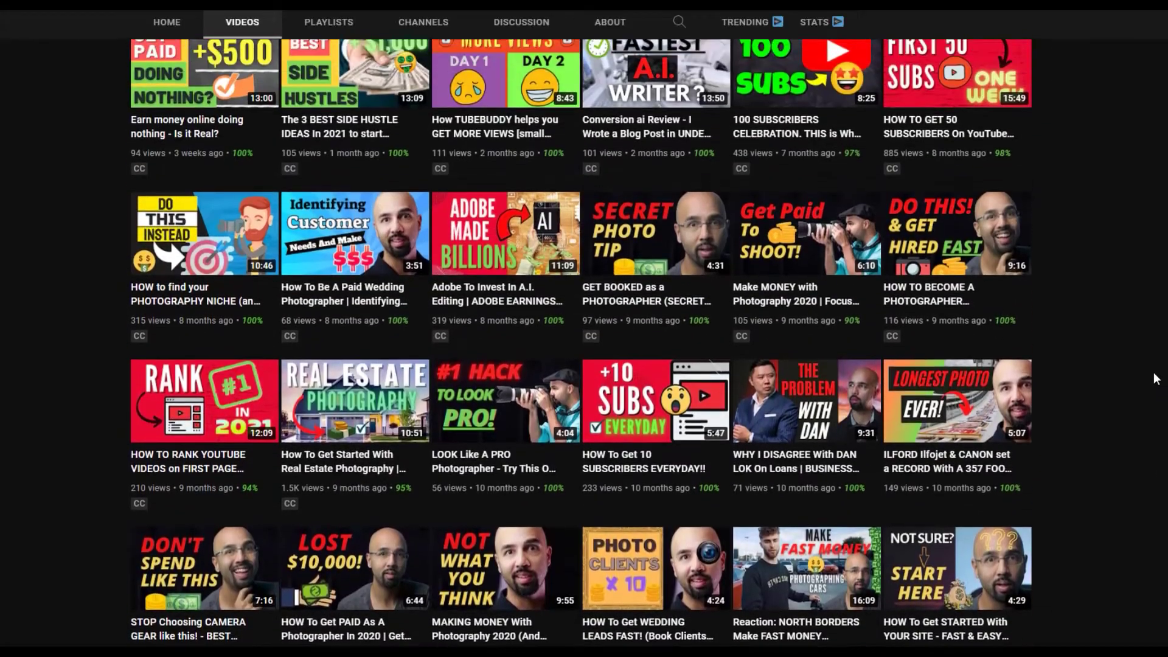
- Scroll back up to the top of the channel's uploads grid
scroll(1143, 296, "up", 2)
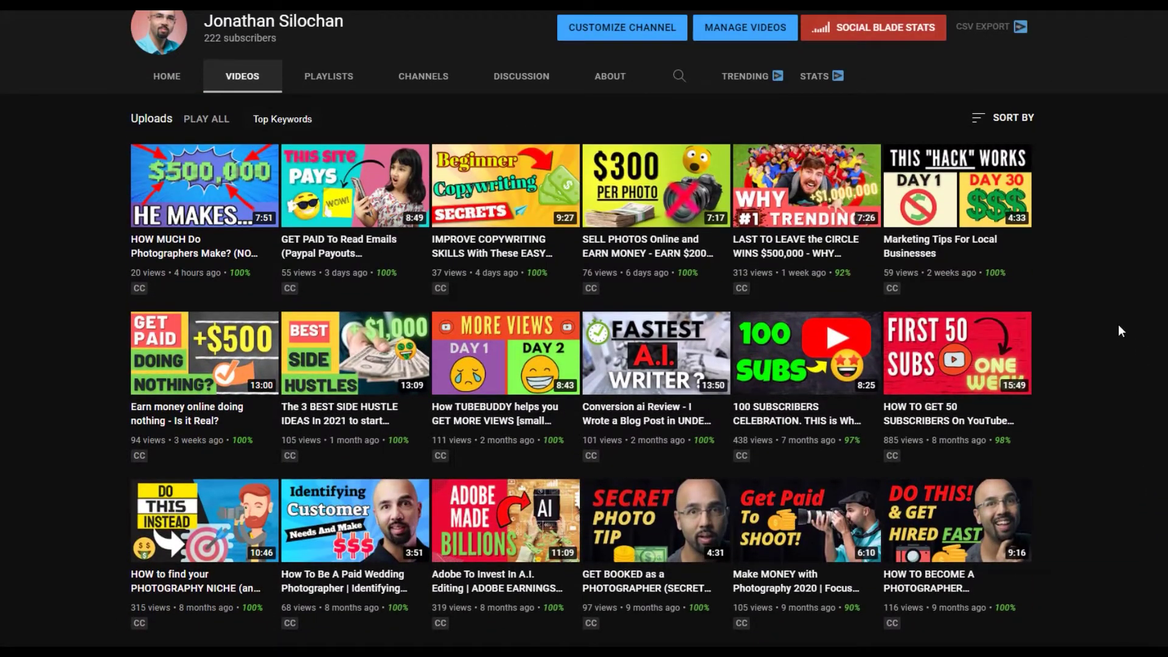
scroll(1125, 328, "up", 3)
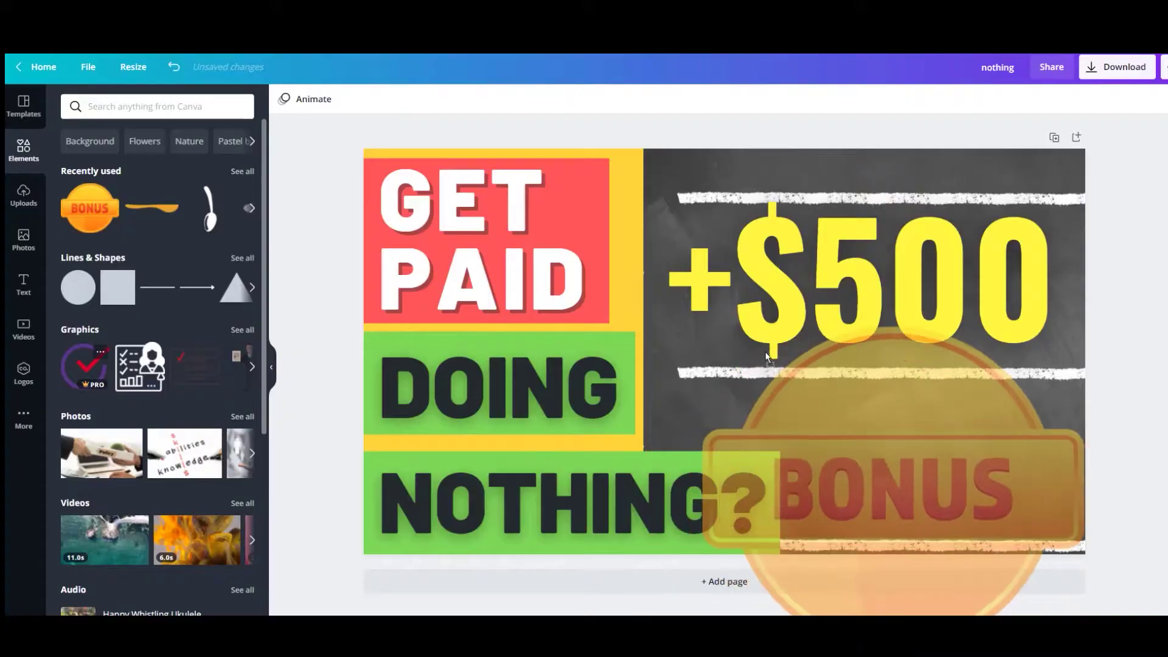
- Select the BONUS coin graphic in the 'Copy of real estate' design
left_click(809, 356)
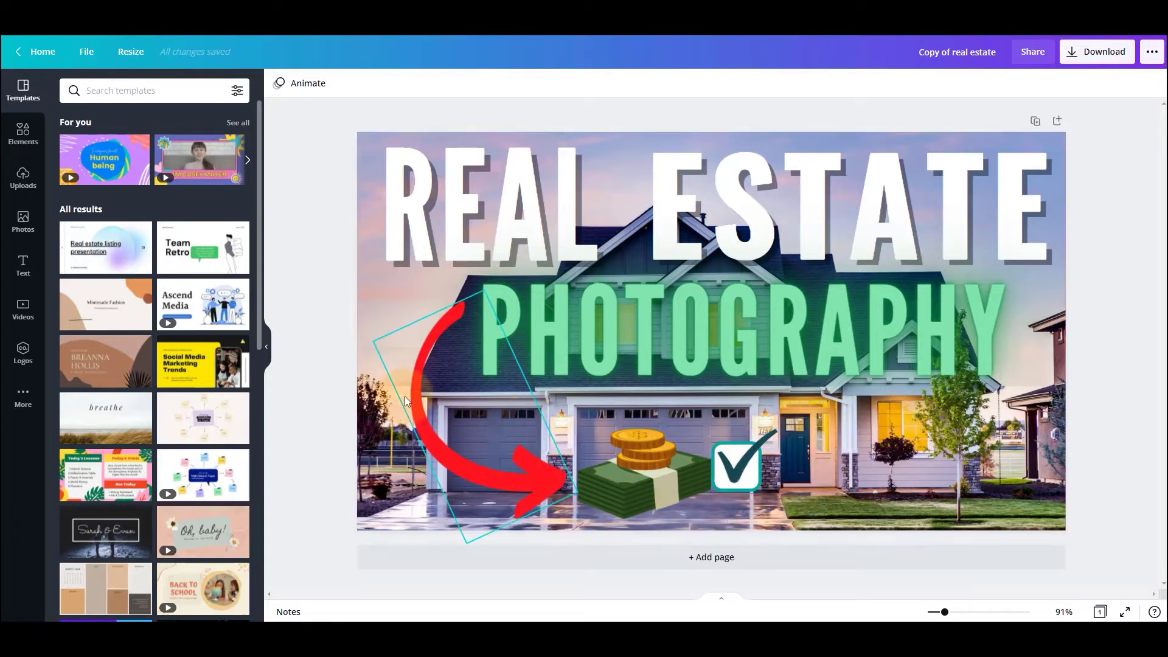
left_click(859, 460)
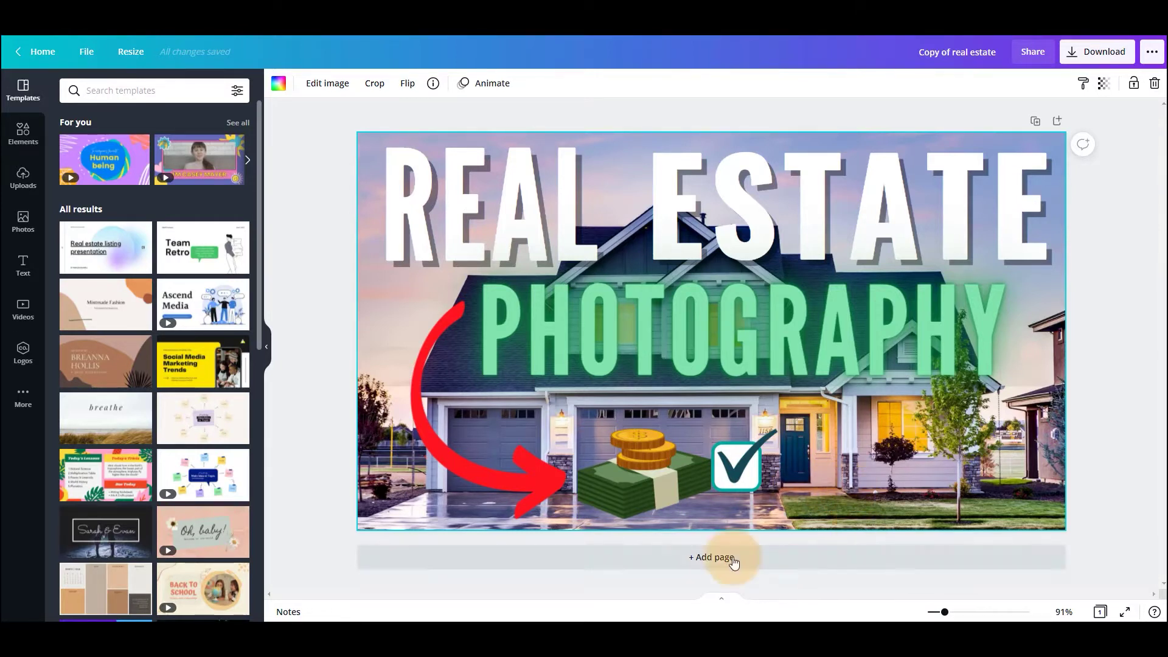
- Set the house photo's Blur adjustment to 5
left_click(345, 88)
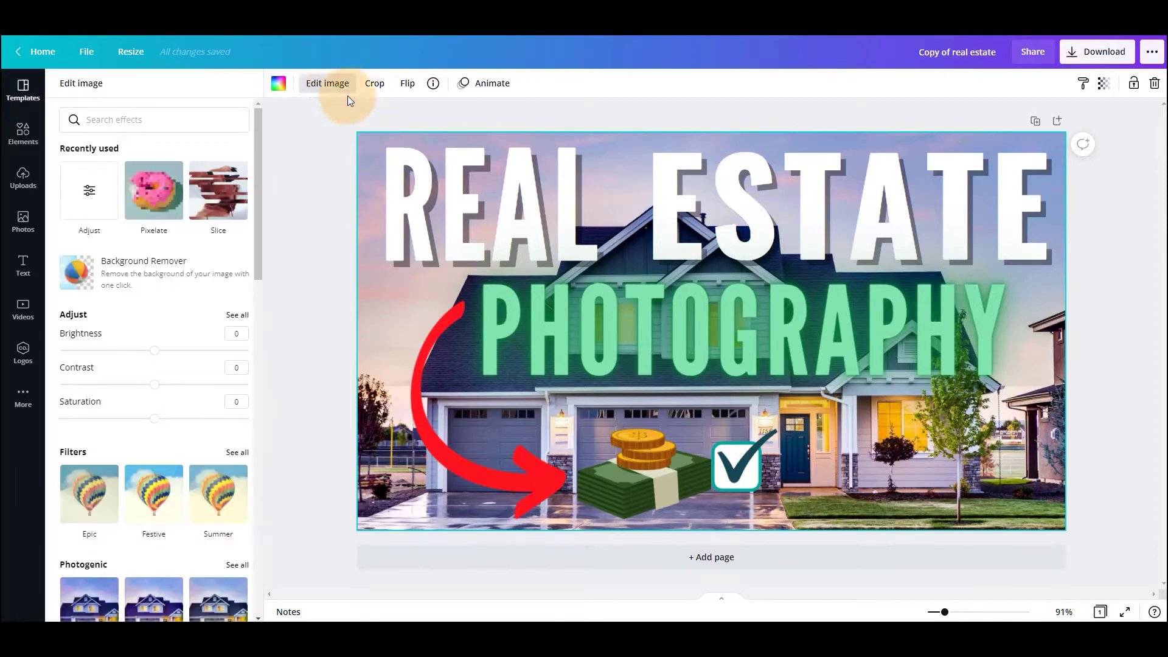
left_click(339, 89)
left_click(333, 83)
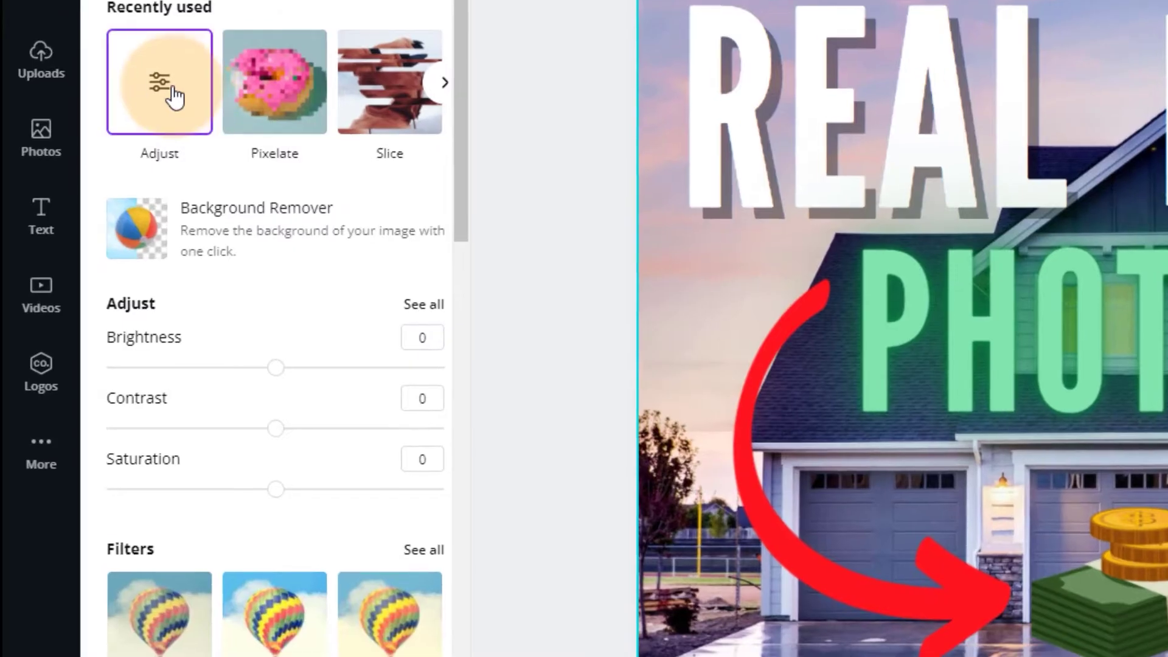
left_click(91, 182)
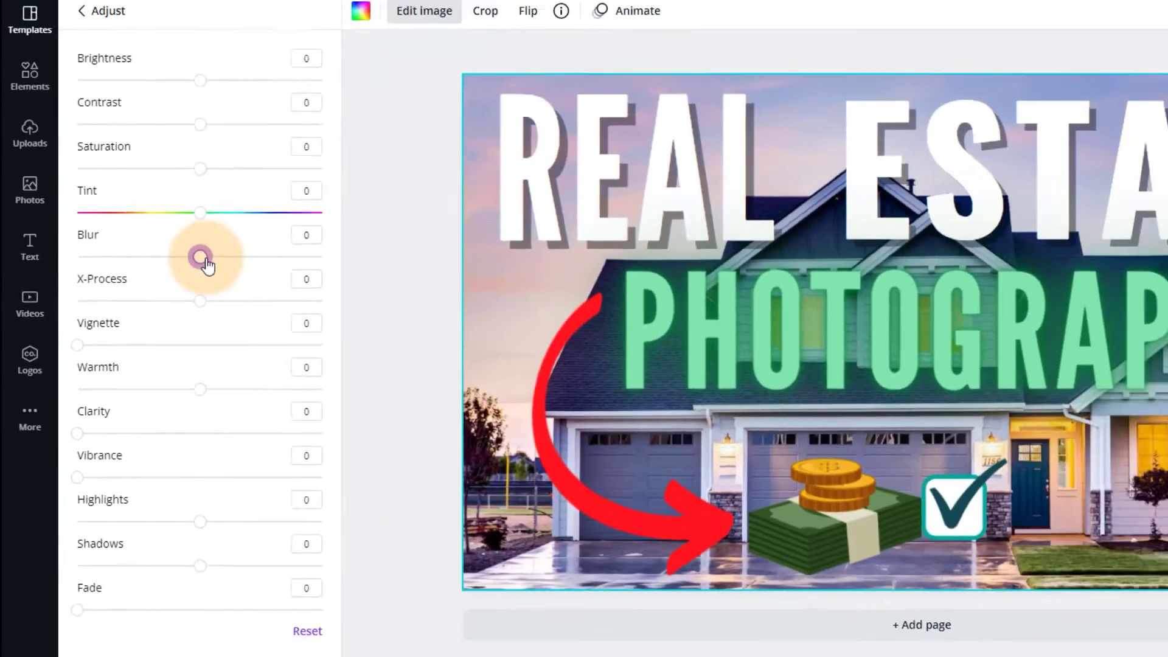
left_click_drag(280, 232, 291, 233)
left_click_drag(165, 281, 161, 279)
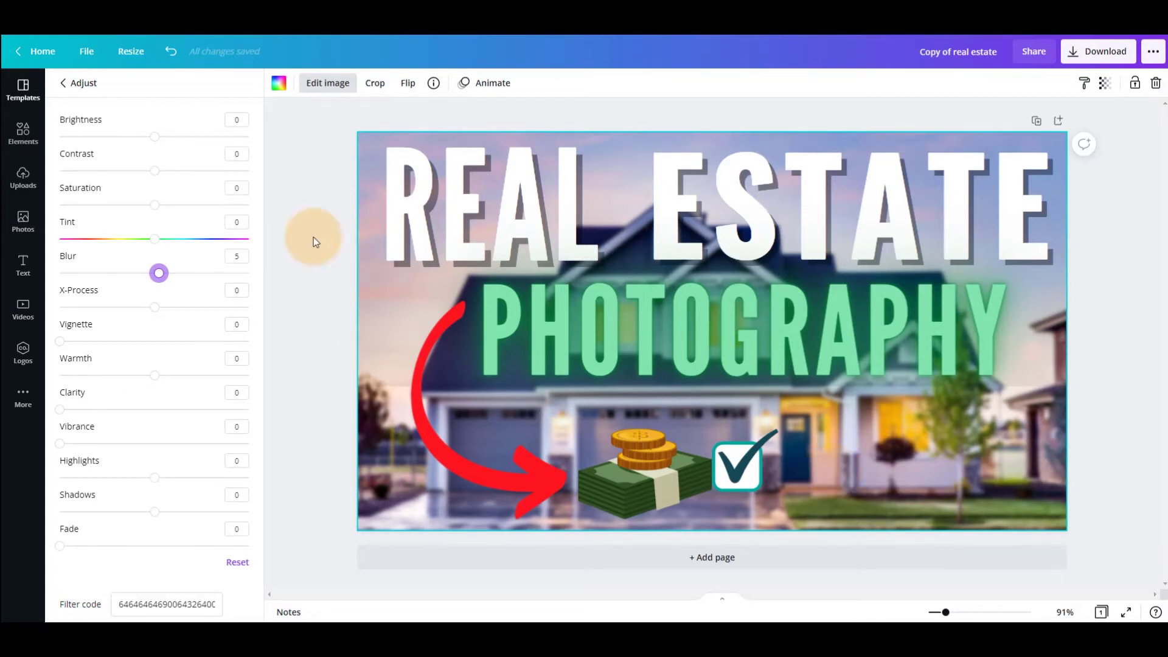
left_click(327, 82)
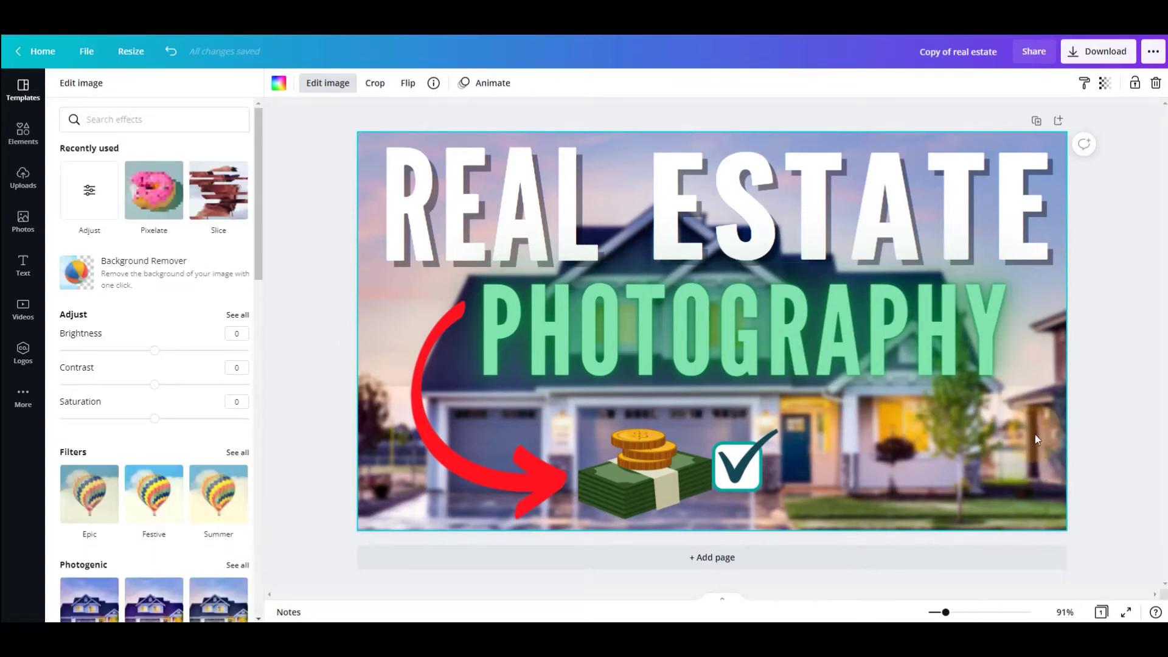
- Delete the title, arrow, money, checkmark and house photo, leaving a blank page
left_click_drag(342, 92, 574, 330)
key("Delete")
right_click(574, 330)
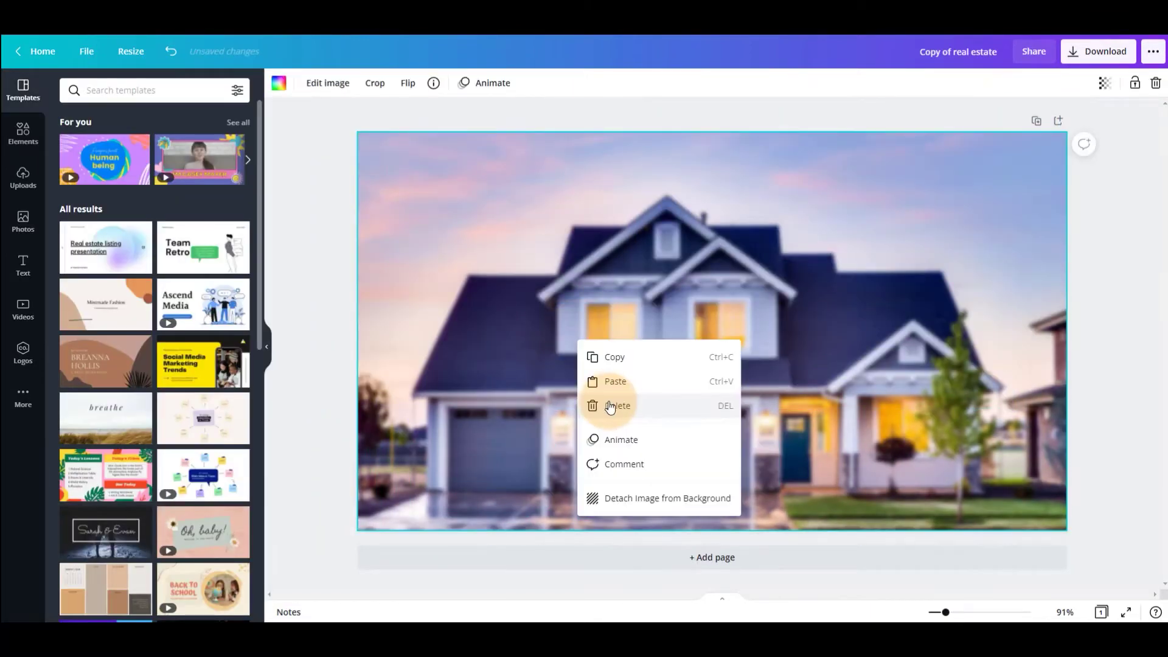
left_click(608, 404)
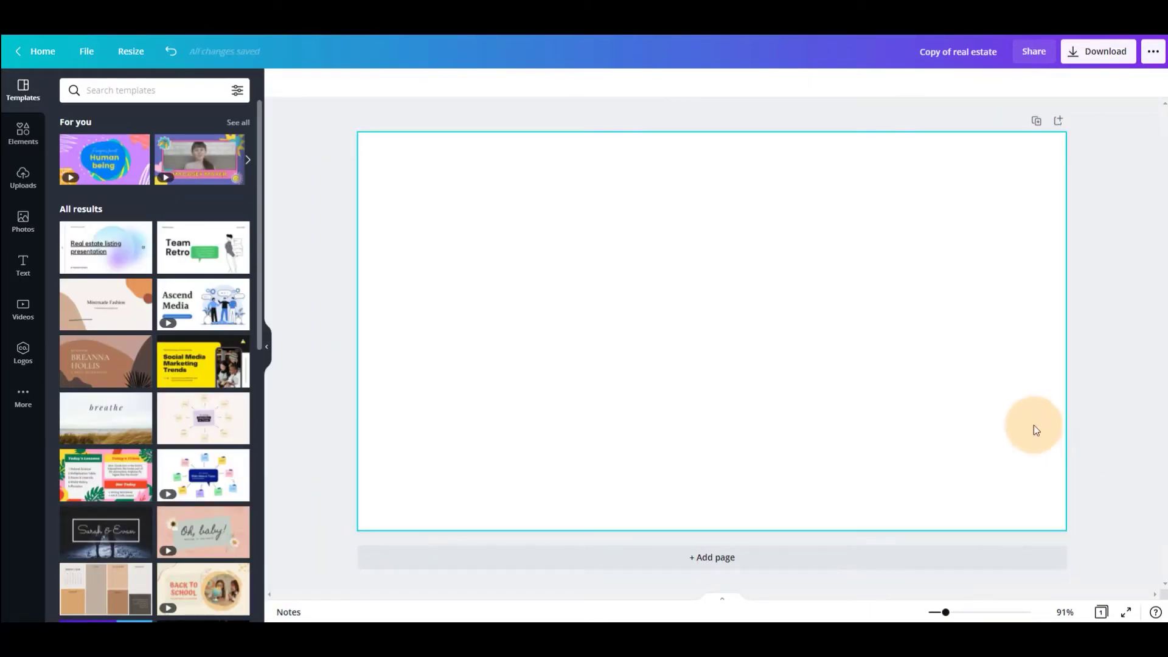
- Create a new blank YouTube Thumbnail design, then browse Pixabay's 'real estate' photos
left_click(38, 51)
left_click(1055, 62)
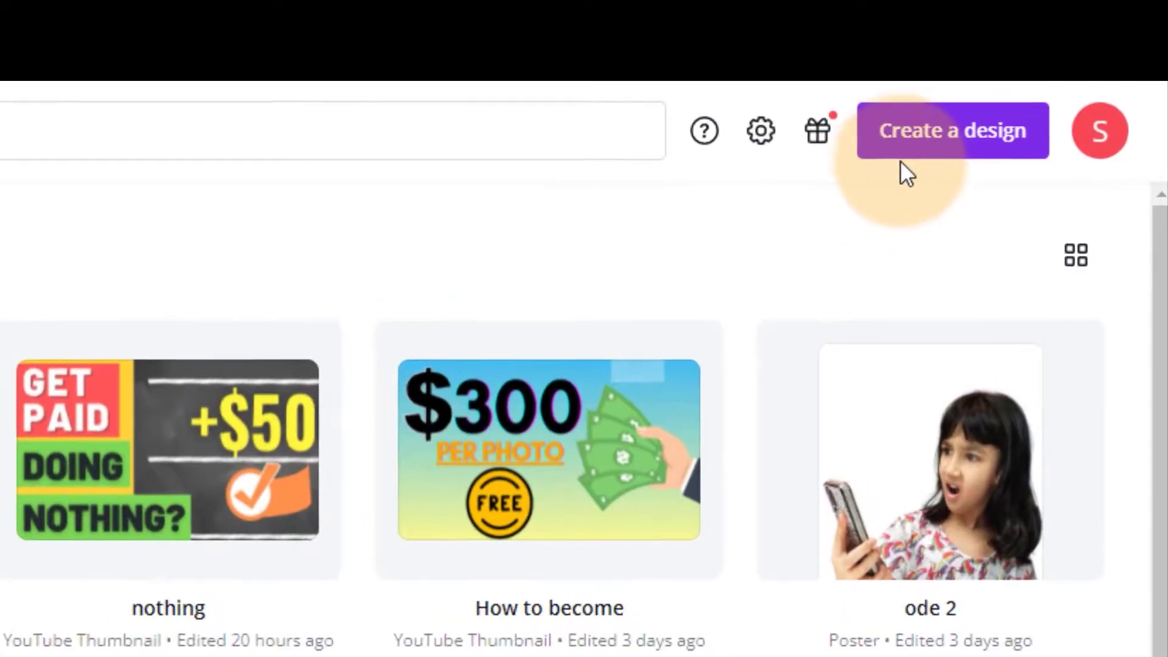
type("youtube thumbn")
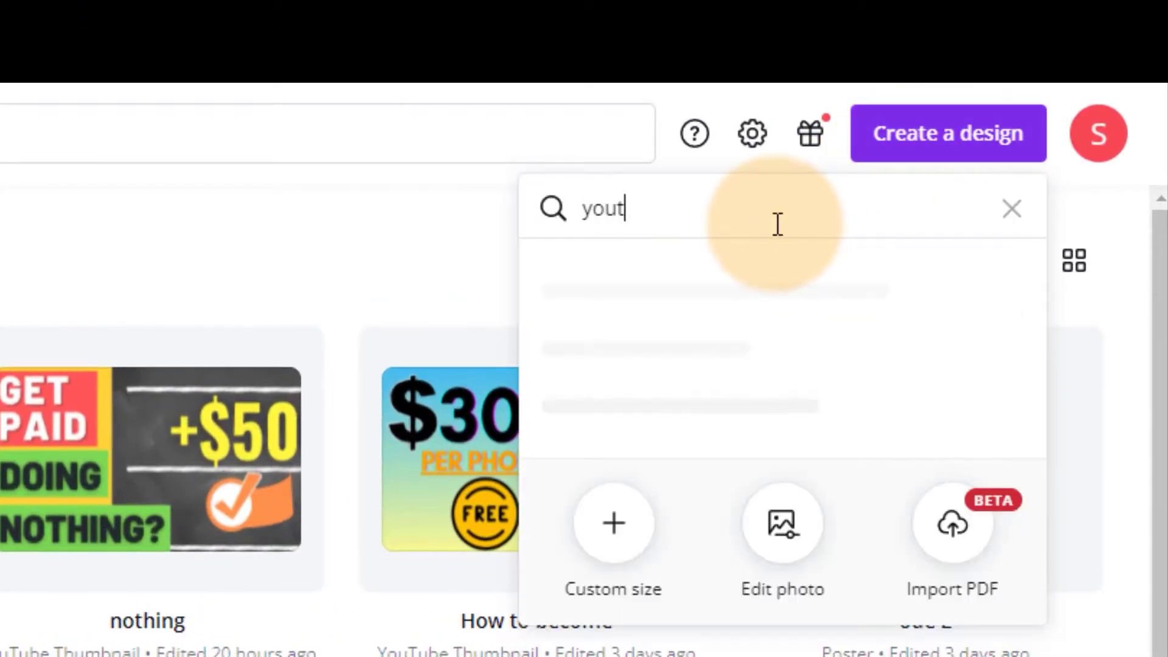
key("Return")
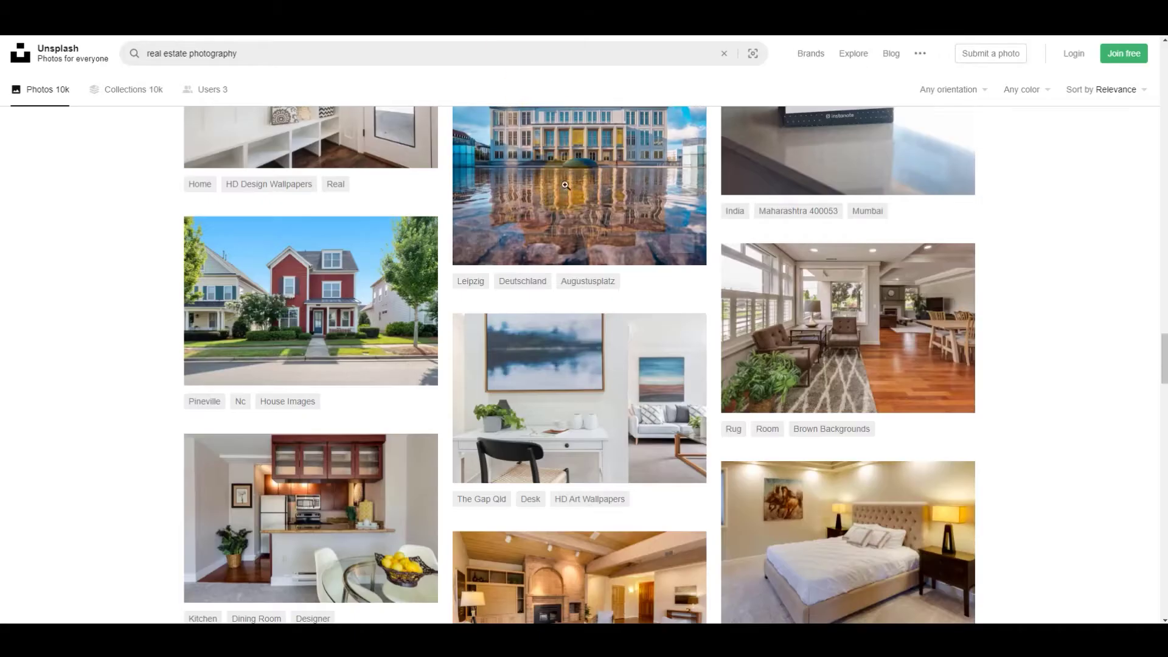
scroll(616, 248, "up", 1)
scroll(616, 247, "down", 10)
scroll(616, 248, "up", 3)
scroll(616, 248, "up", 1)
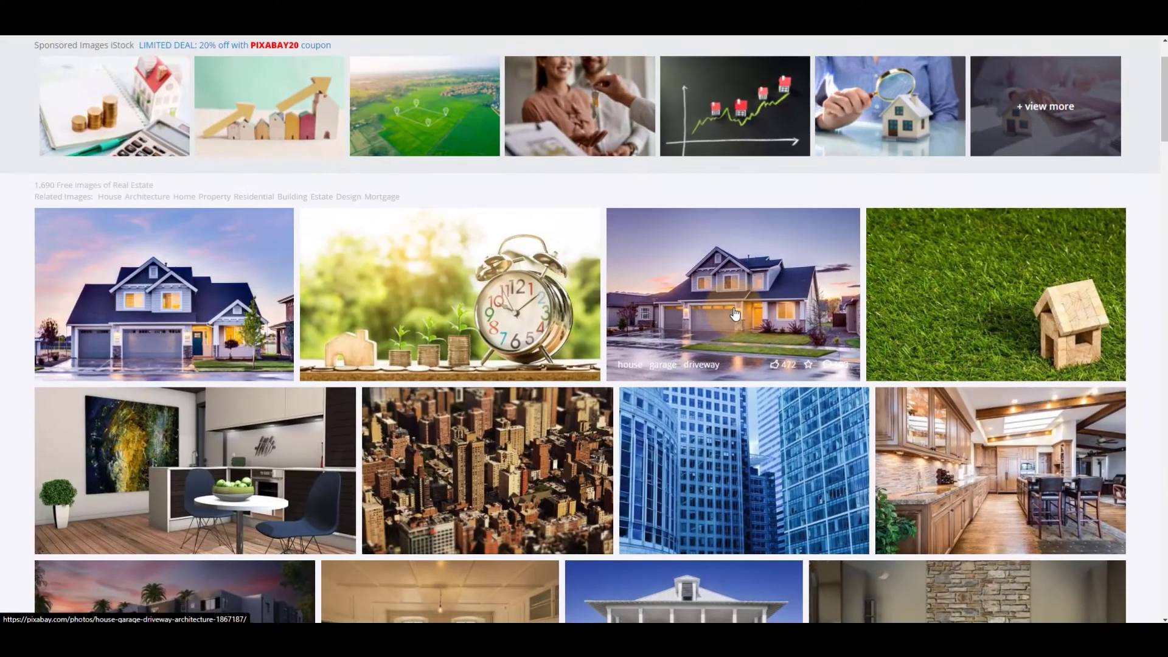
- Download the blue house-at-dusk photo at 1920×1279, passing the reCAPTCHA check
left_click(735, 313)
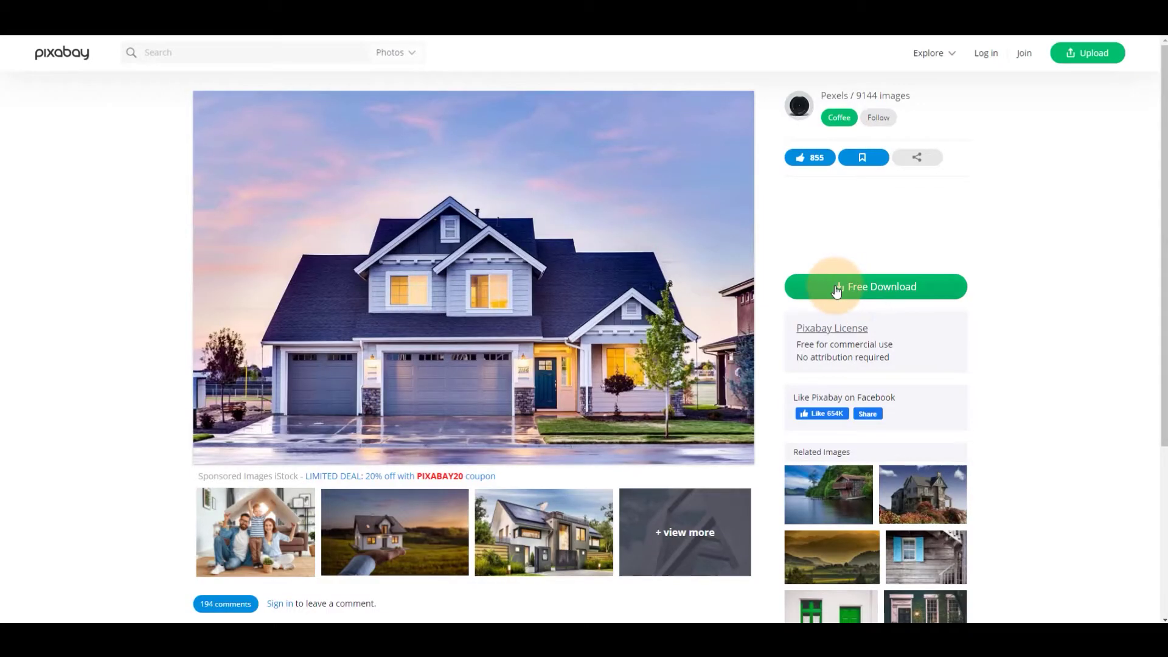
left_click(842, 296)
left_click(835, 399)
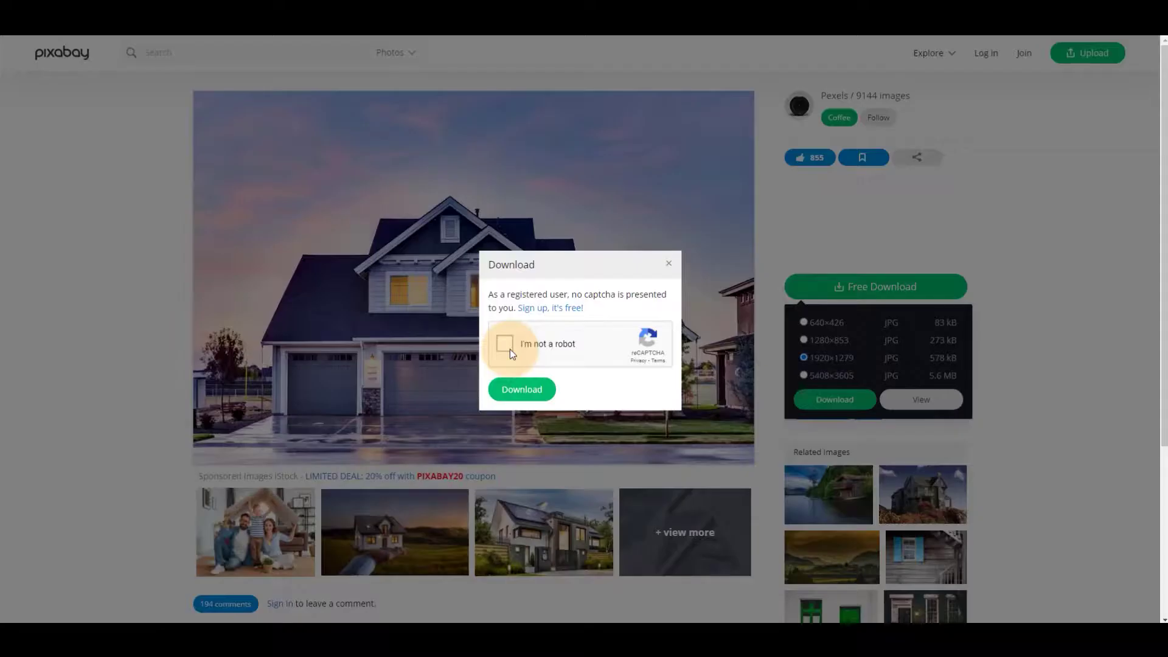
left_click(510, 349)
left_click(612, 333)
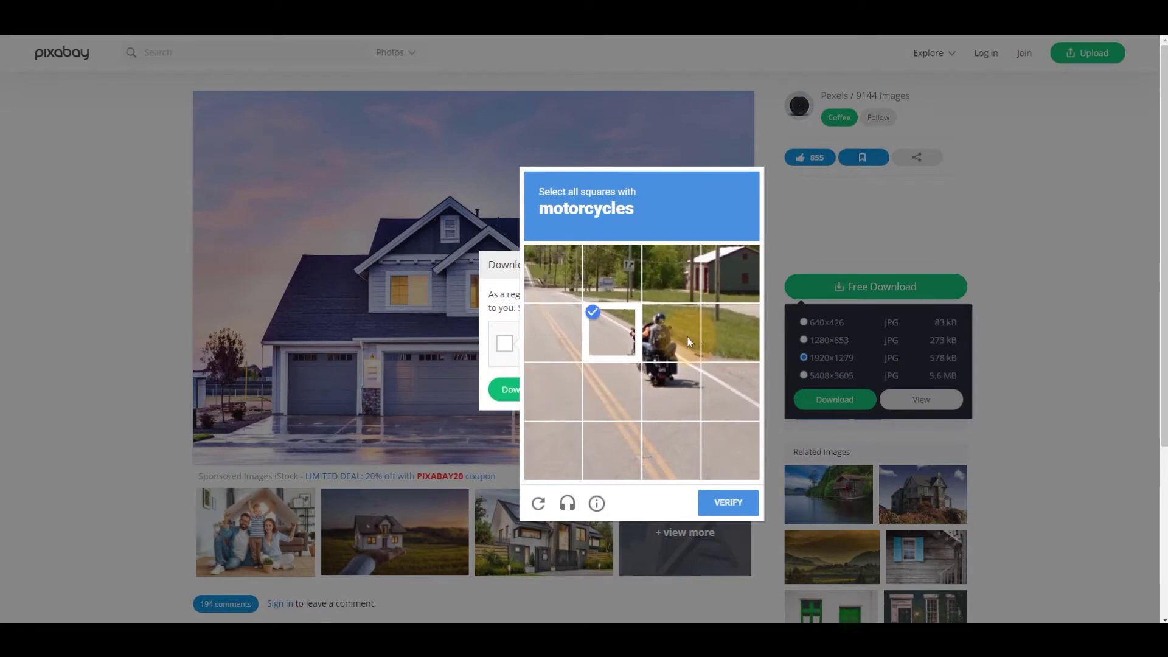
left_click(679, 344)
left_click(675, 397)
left_click(728, 502)
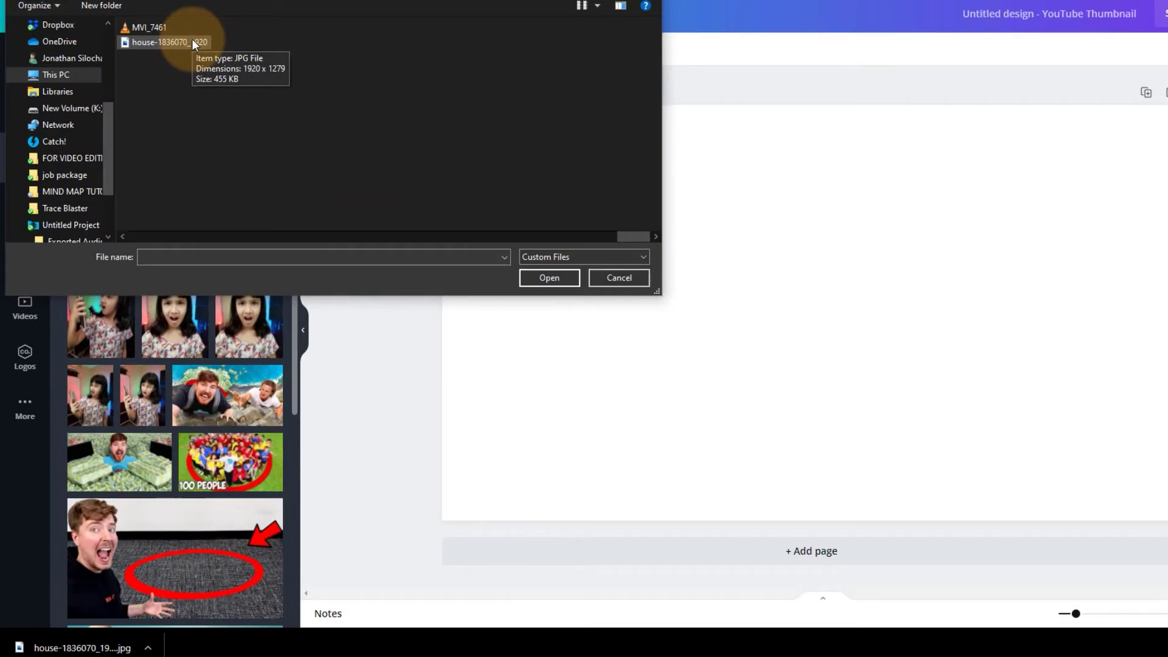
- Upload house-1836070_1920 and add it to the thumbnail page
left_click(191, 39)
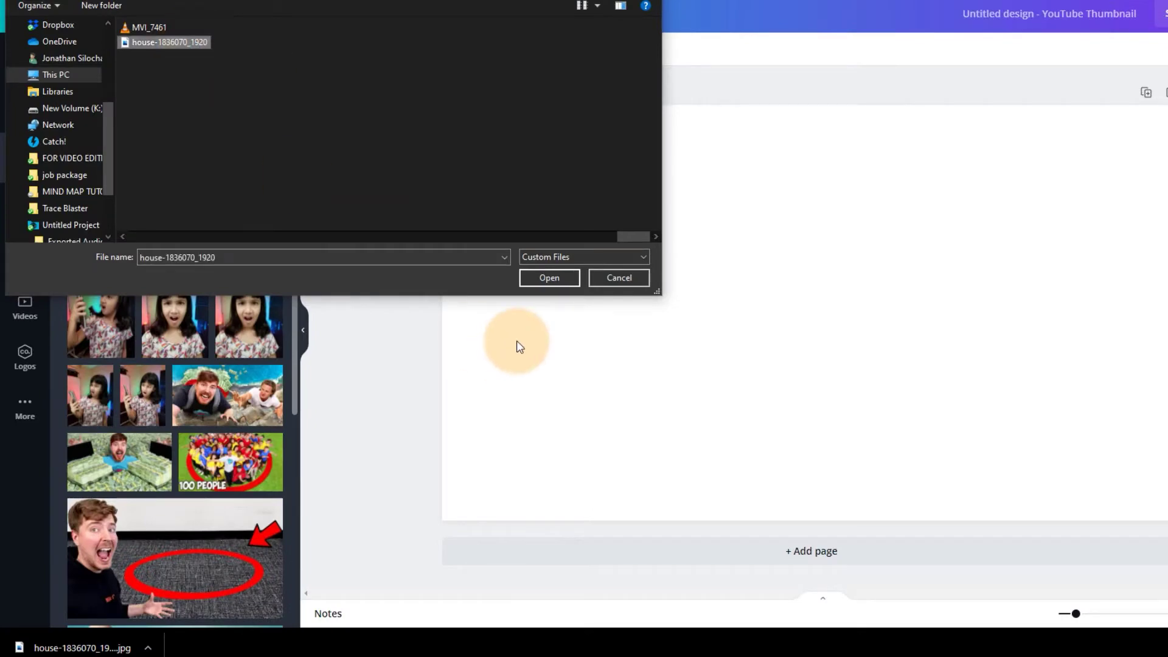
left_click(537, 284)
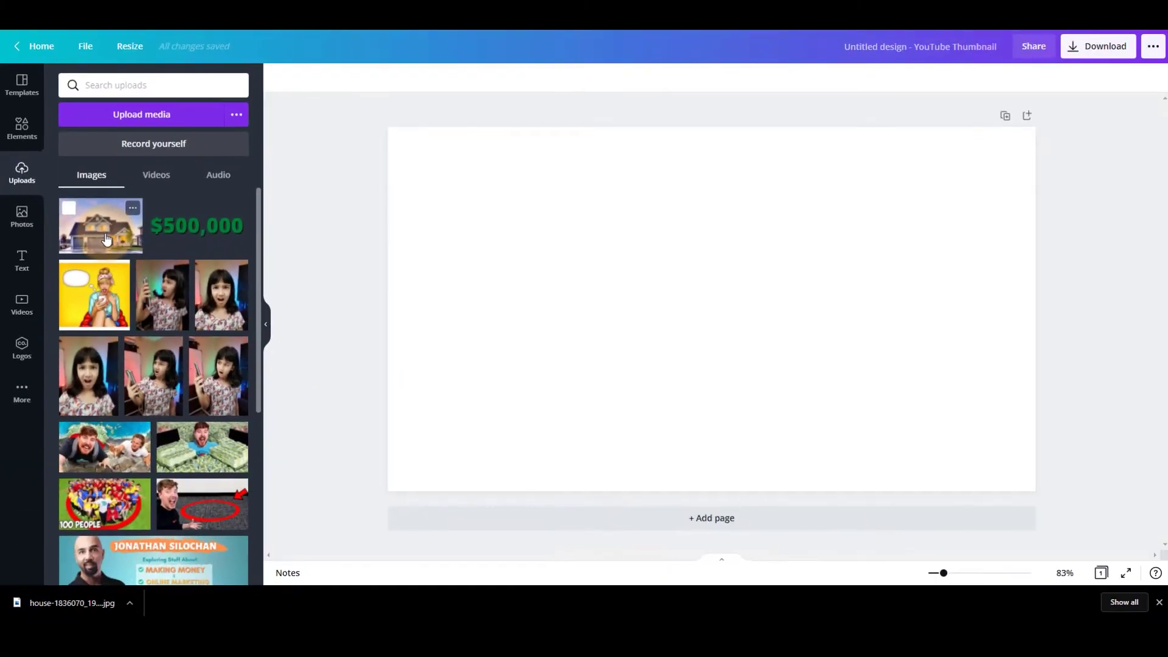
left_click(106, 238)
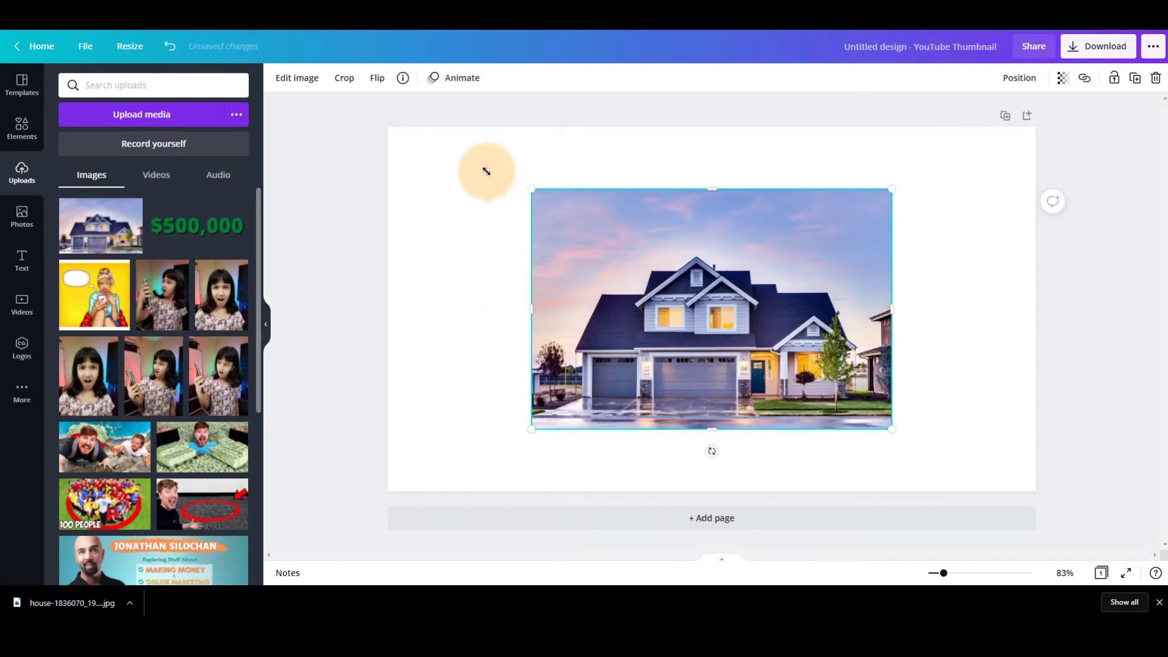
- Resize and position the house photo so it fills the whole page as background
left_click_drag(486, 170, 533, 255)
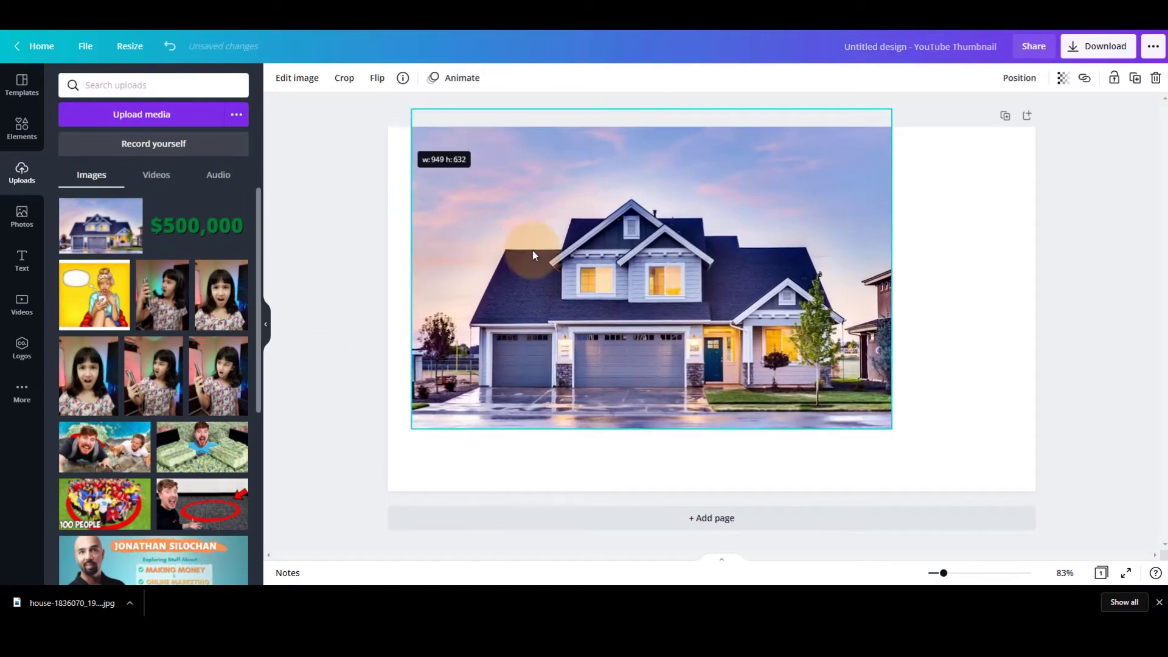
left_click_drag(892, 429, 1029, 514)
left_click_drag(458, 301, 430, 268)
left_click(764, 333)
left_click_drag(764, 330, 866, 370)
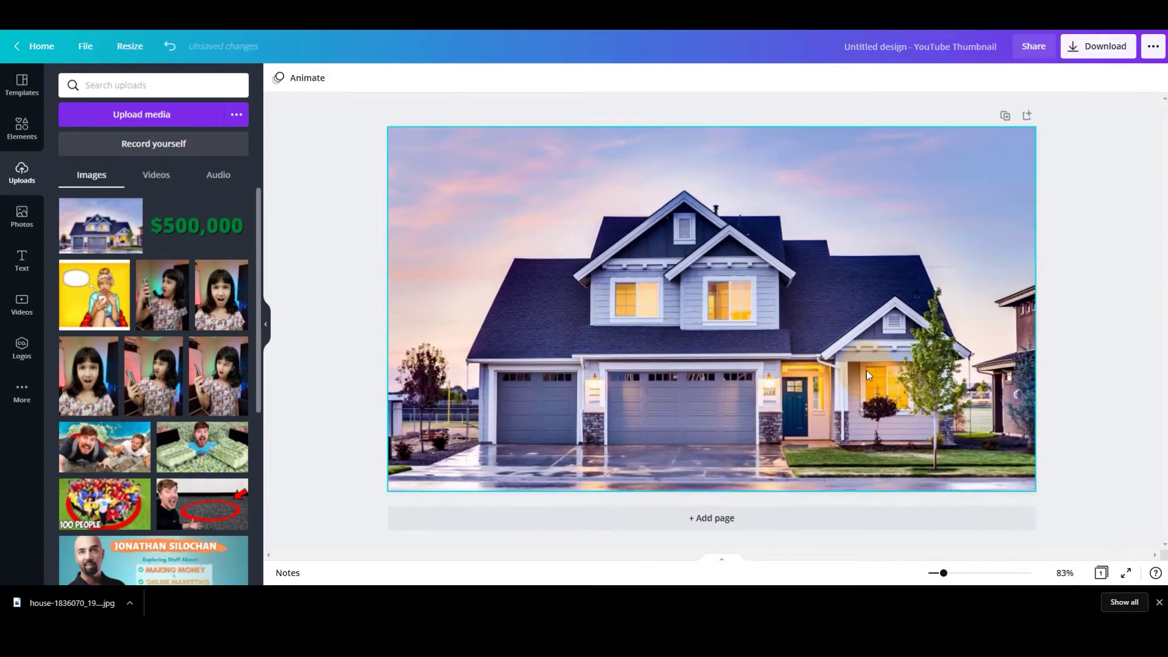
left_click(789, 292)
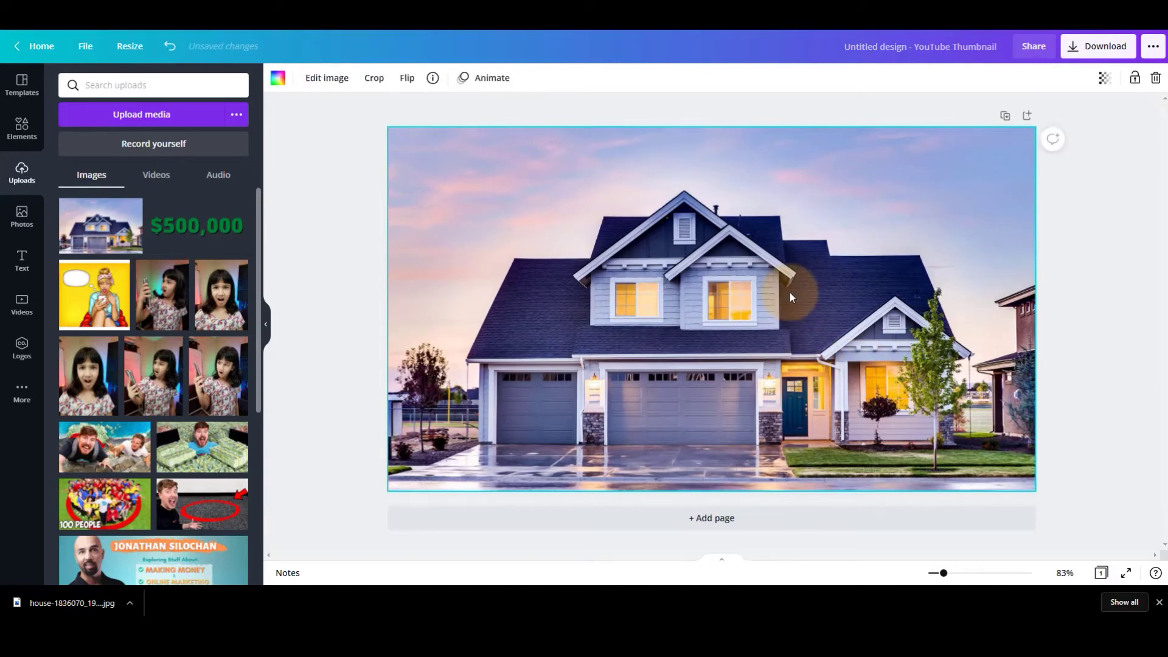
- Set the background house photo's Blur to a light 7
left_click(336, 87)
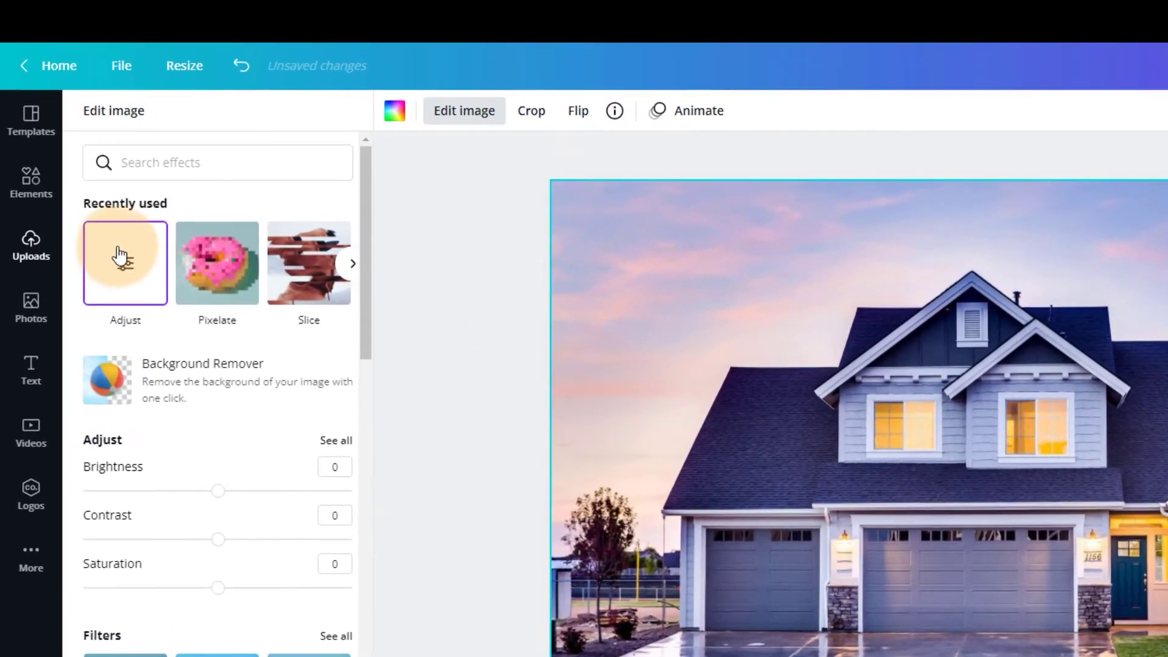
left_click(125, 266)
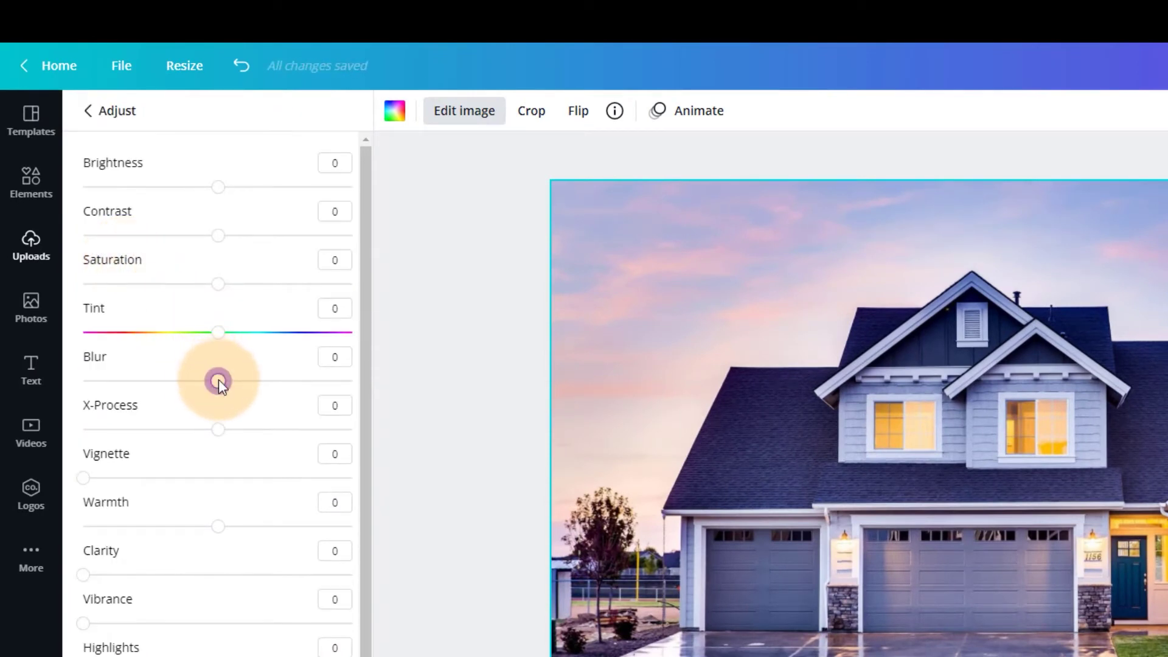
left_click_drag(217, 380, 321, 380)
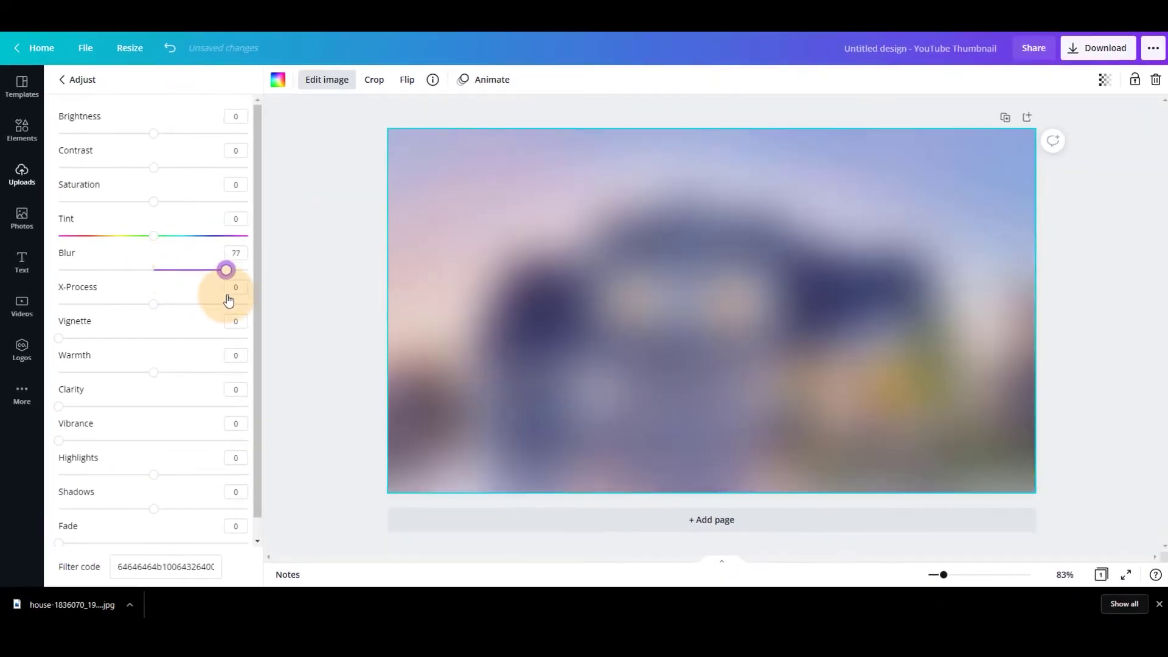
left_click_drag(228, 299, 168, 277)
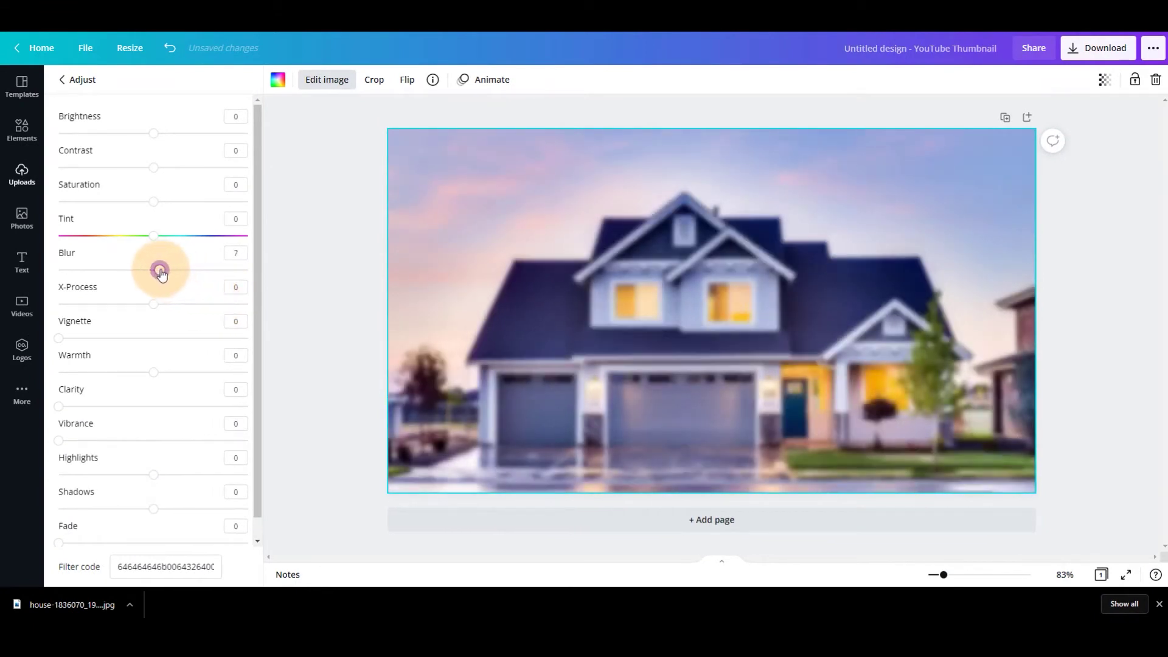
left_click(311, 367)
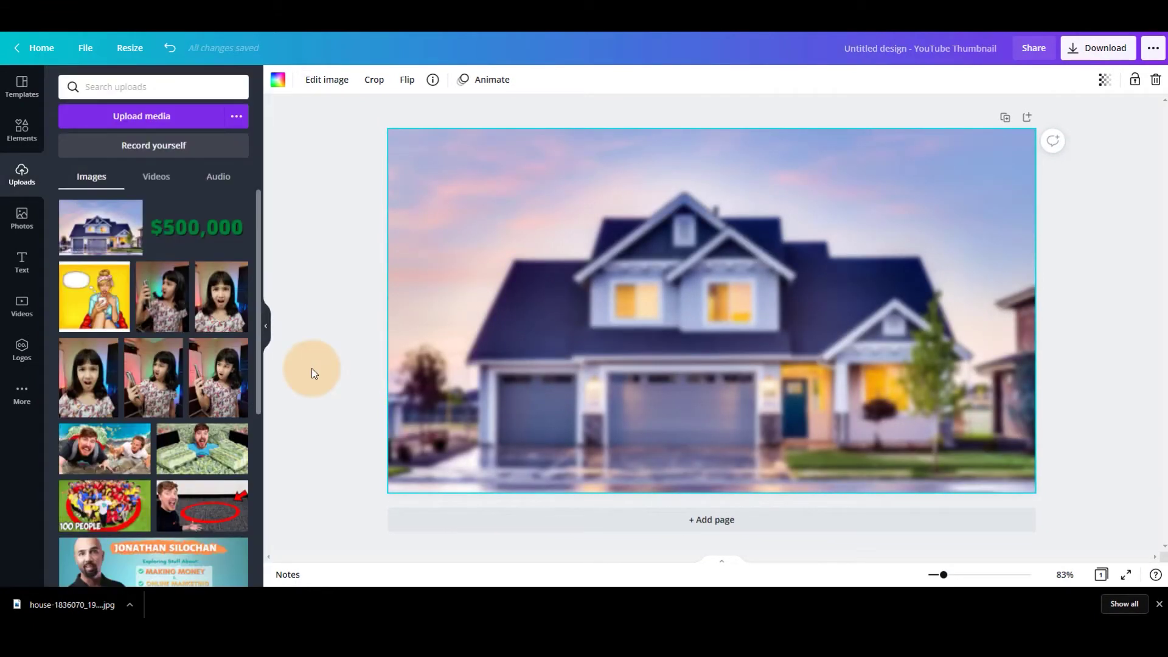
left_click(349, 63)
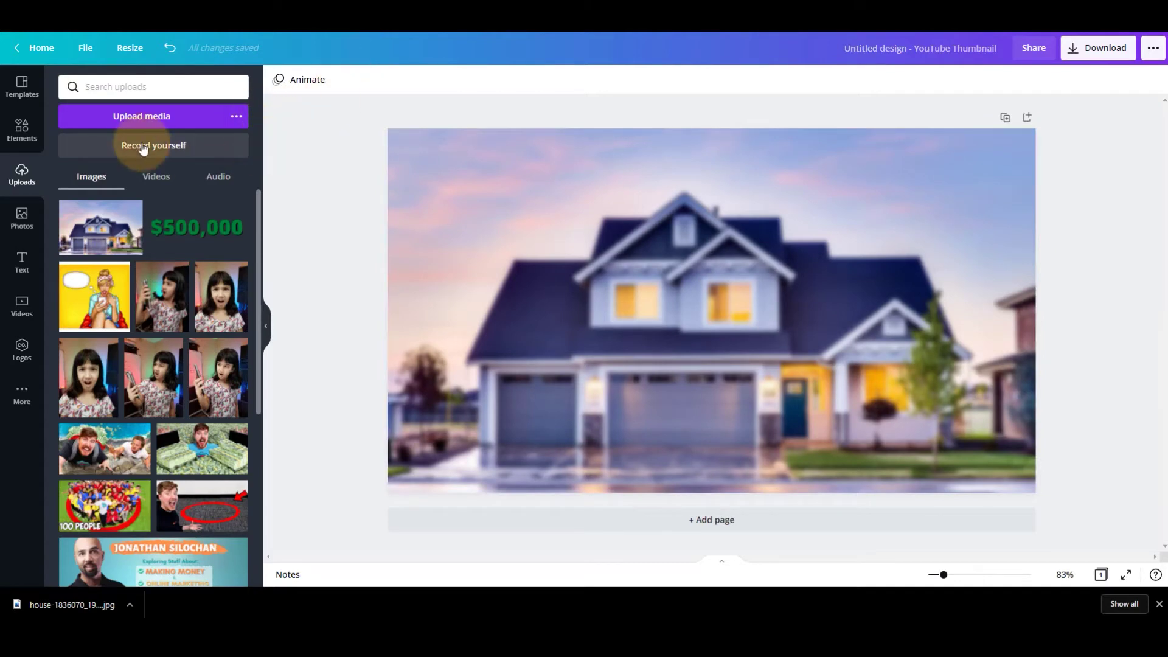
- Add a top-left heading reading 'Real', converted to uppercase REAL, and select its text
left_click(23, 266)
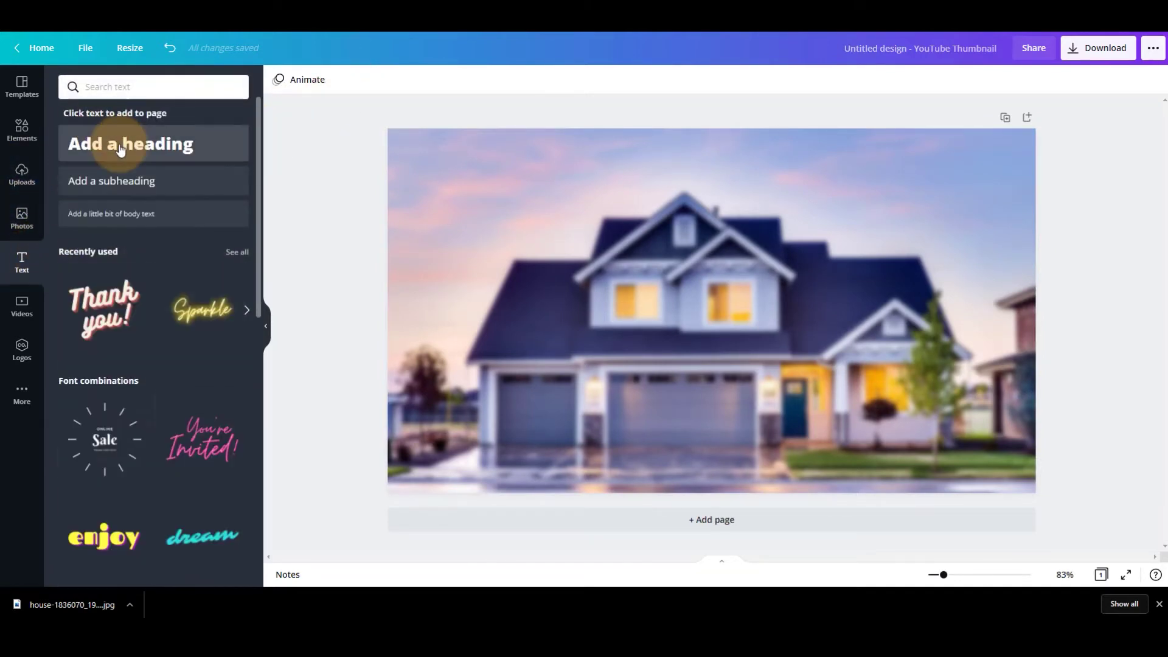
left_click(118, 146)
left_click(644, 334)
left_click_drag(644, 333, 484, 203)
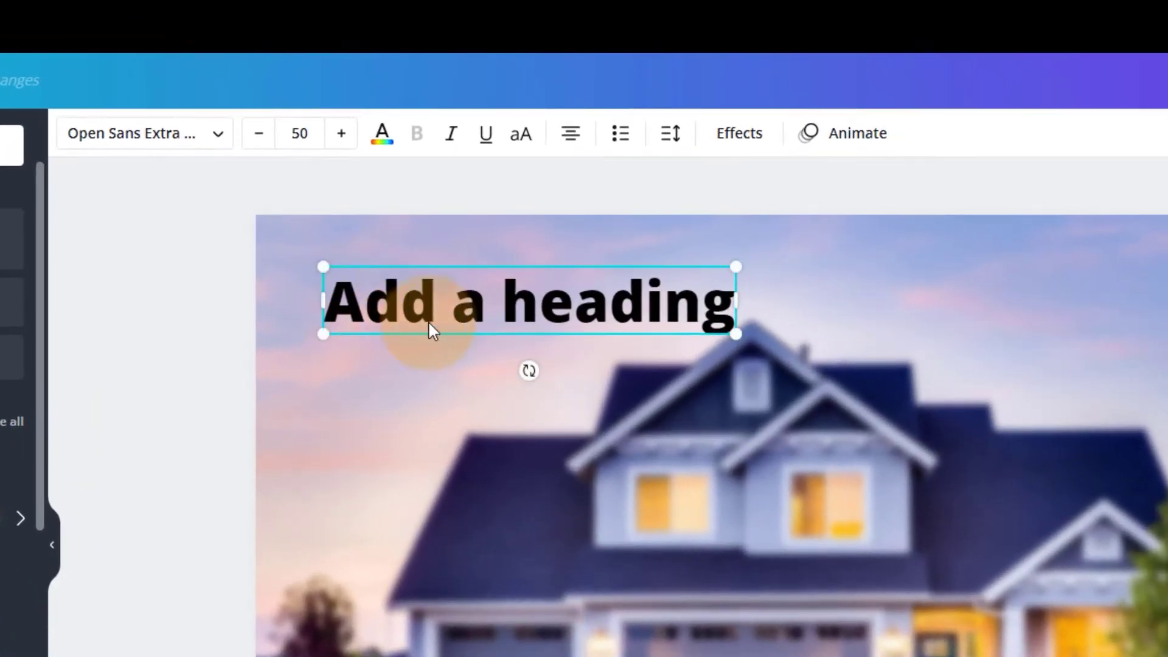
double_click(476, 296)
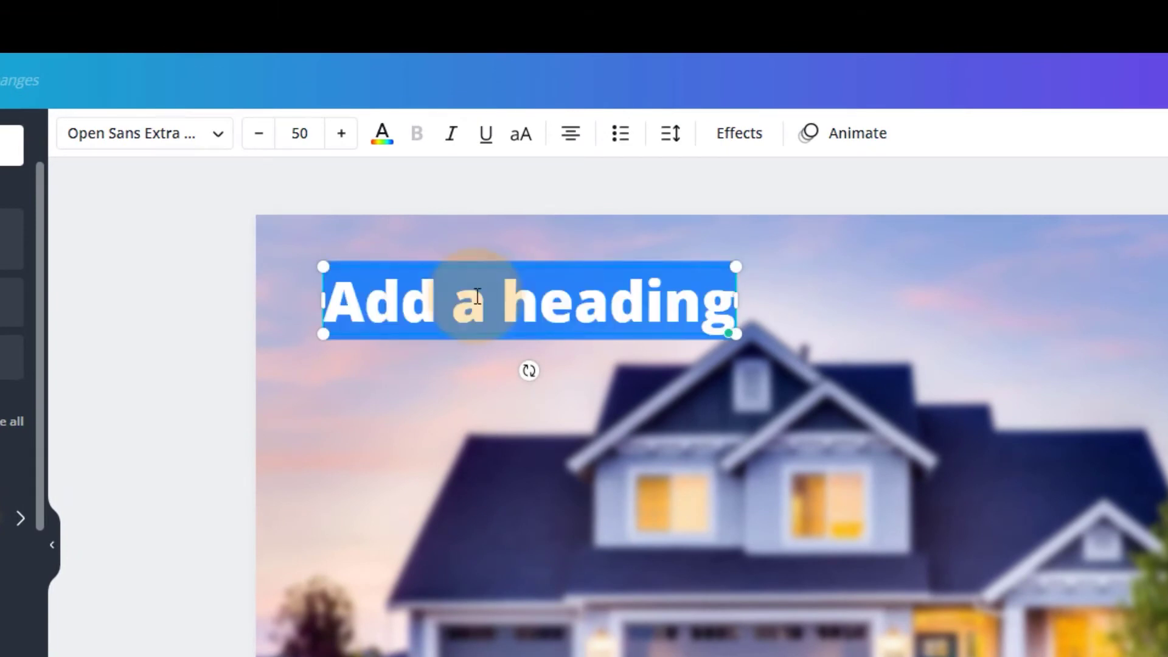
type("Real")
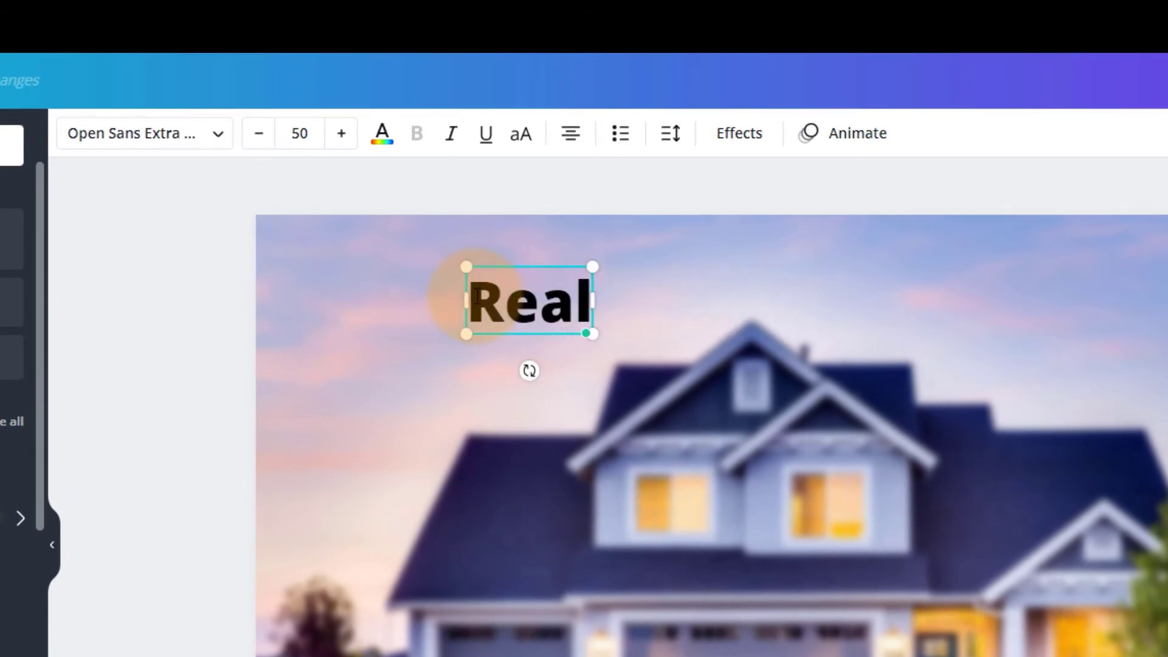
key("ctrl+shift+k")
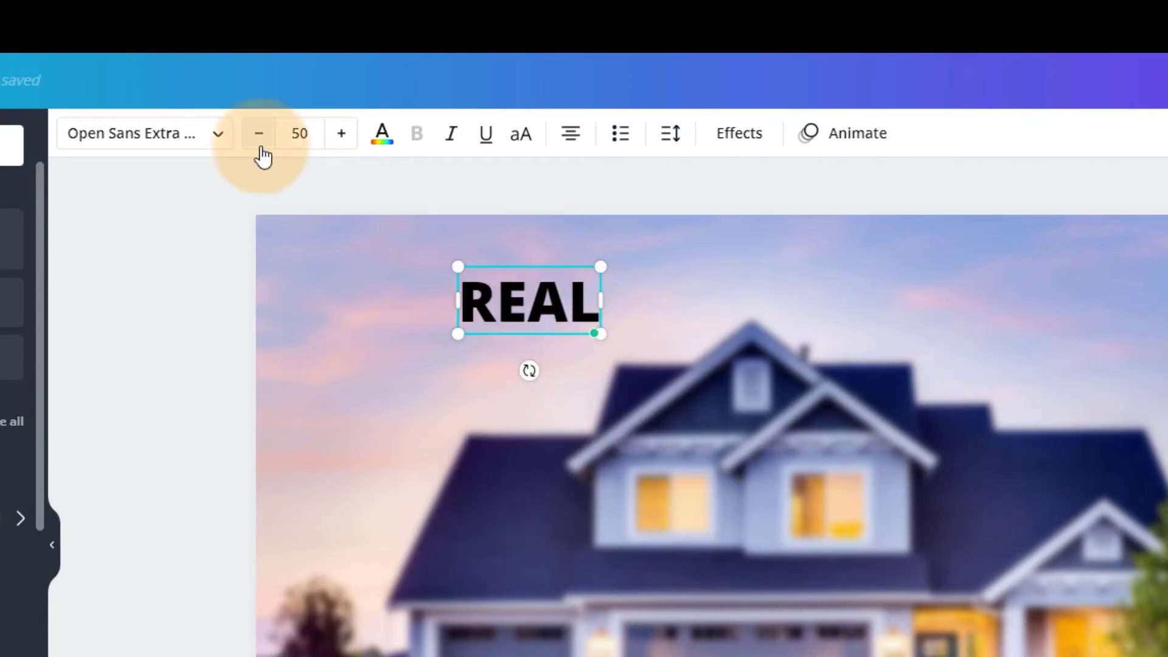
left_click(560, 304)
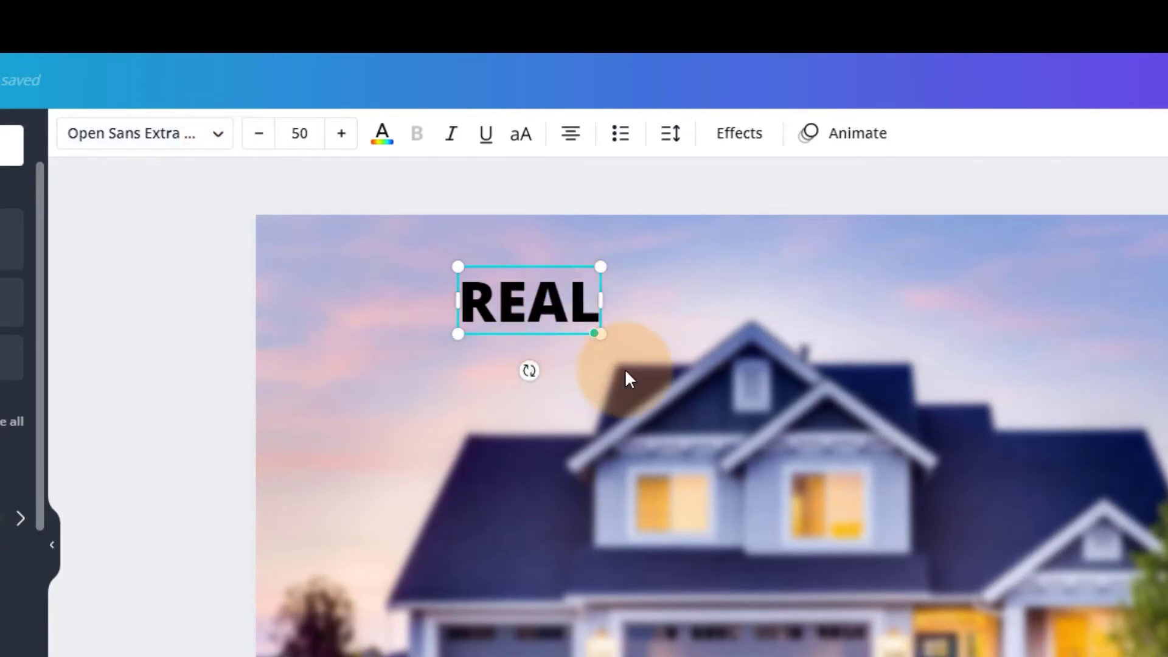
key("ctrl+a")
- Change REAL to League Gothic and enlarge it to size 138
left_click(214, 139)
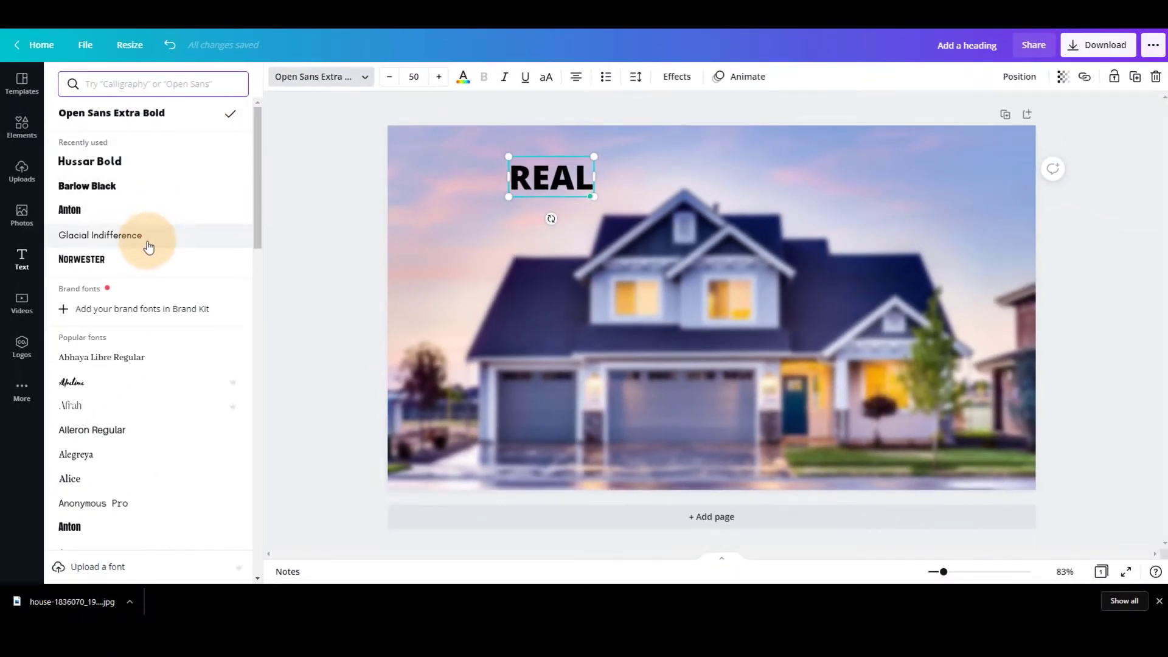
scroll(148, 246, "down", 5)
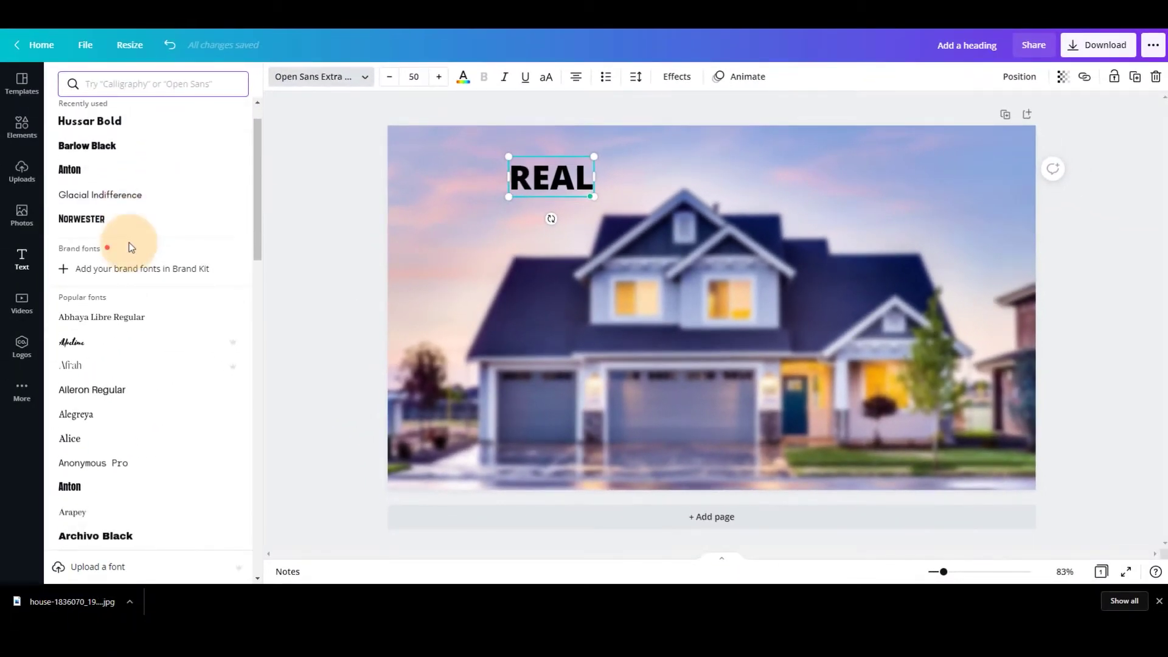
scroll(131, 289, "down", 10)
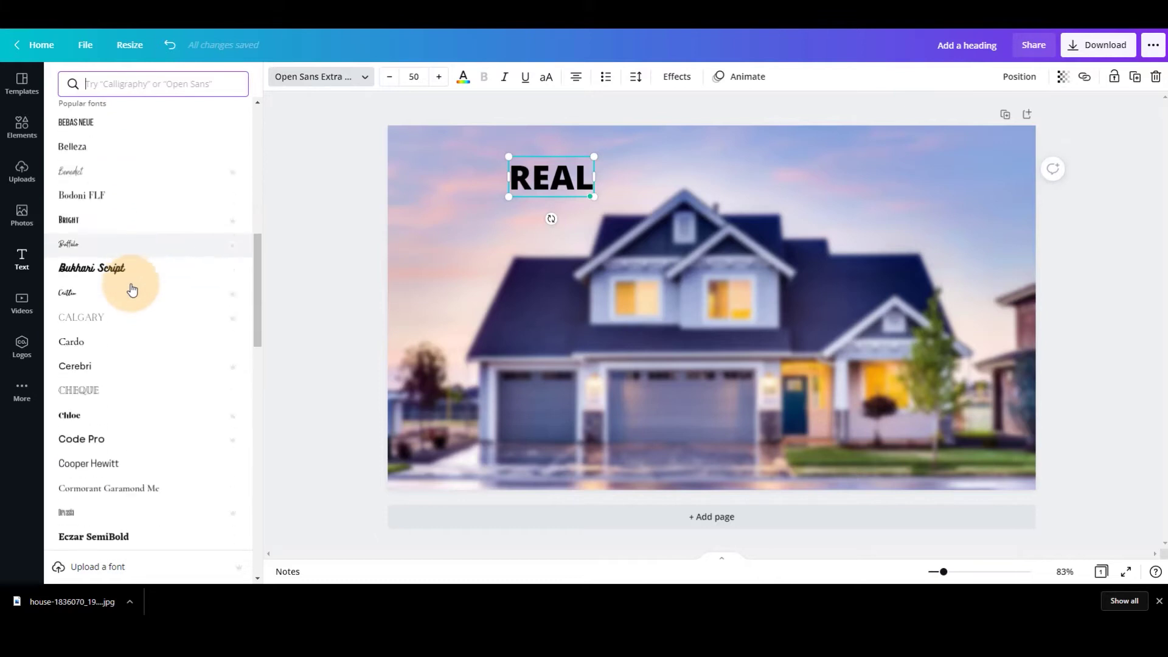
left_click(131, 294)
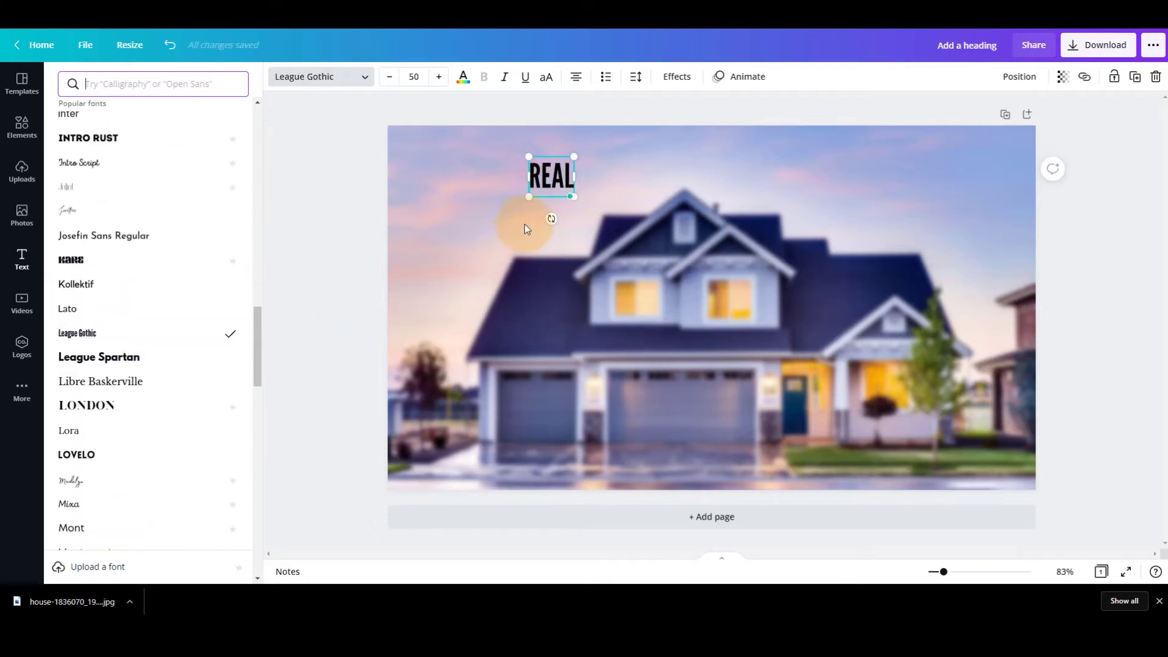
left_click_drag(606, 222, 493, 244)
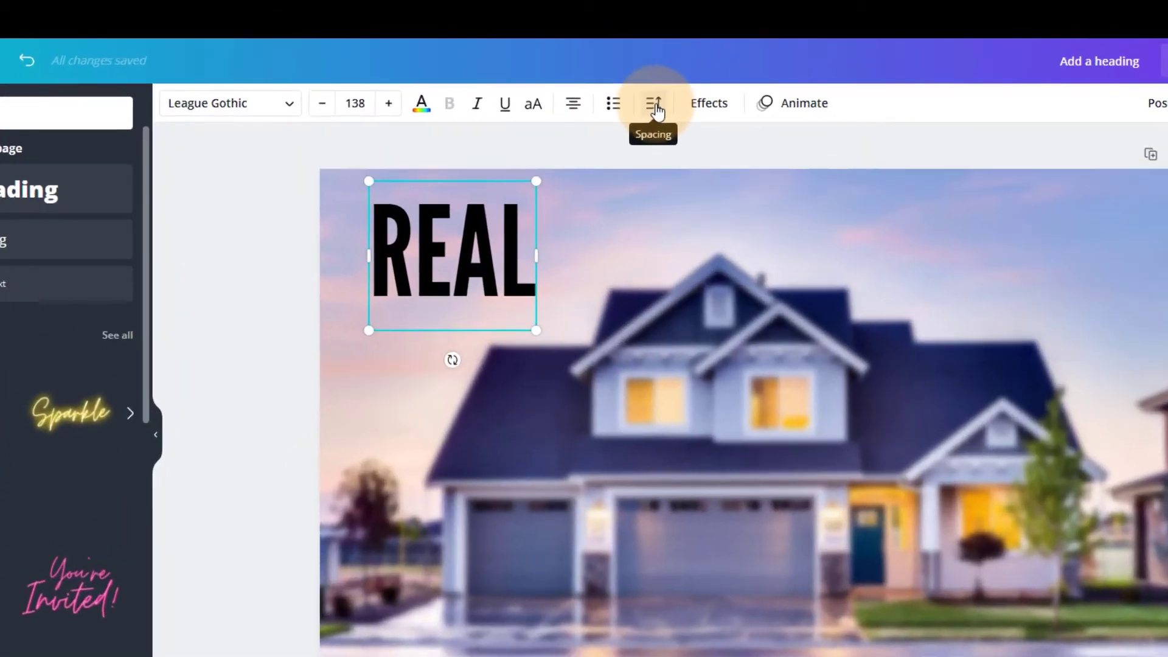
- Widen REAL's letter spacing, make it white, and enlarge it further
left_click(636, 78)
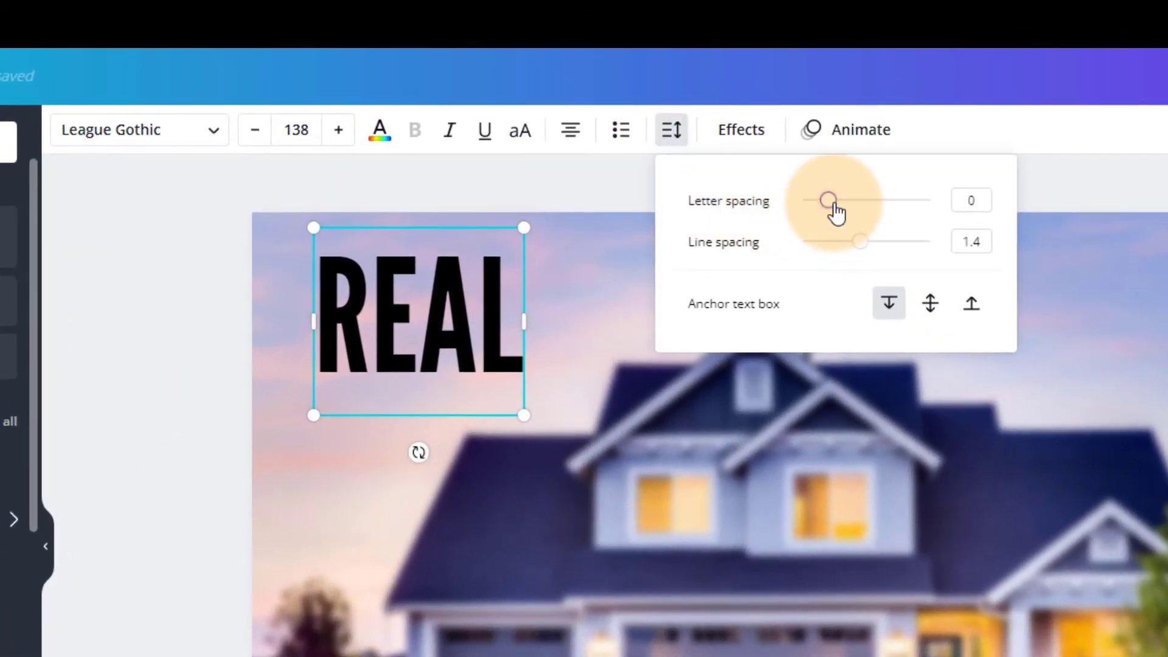
left_click_drag(835, 209, 826, 206)
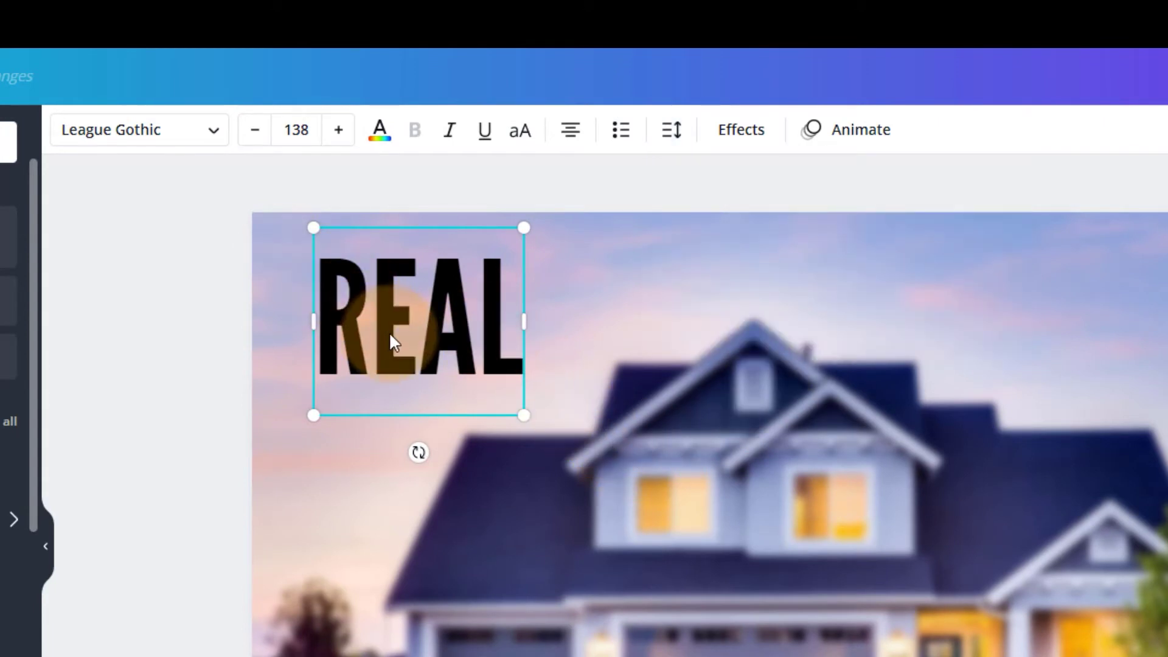
left_click(390, 341)
left_click(380, 131)
left_click(8, 531)
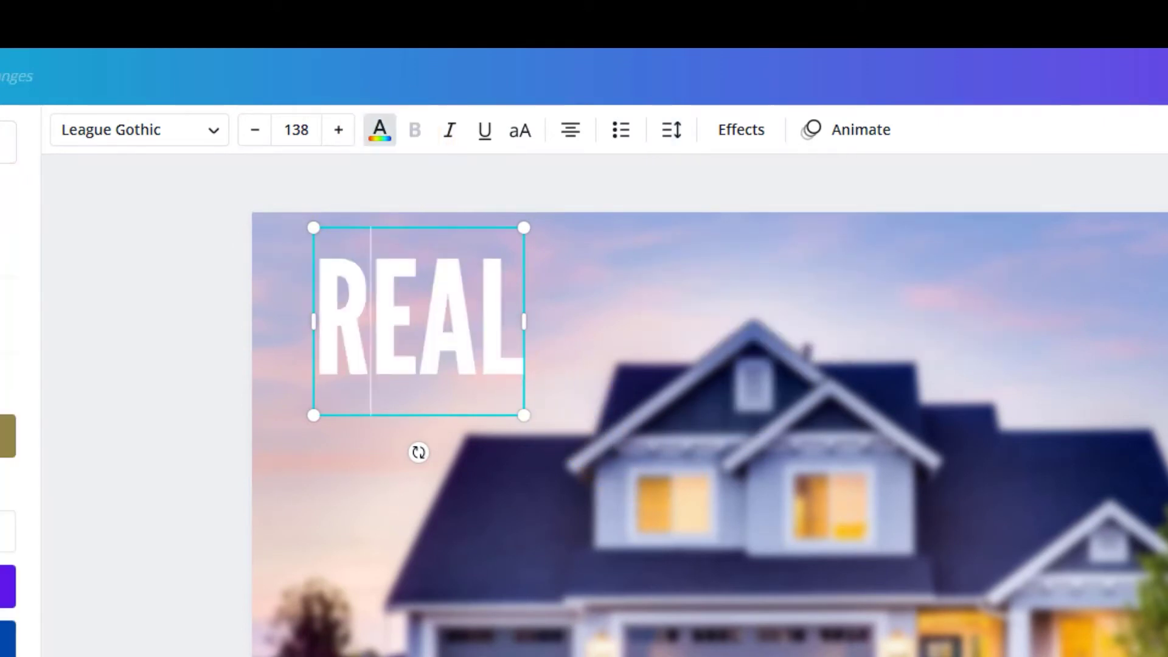
left_click_drag(523, 416, 571, 457)
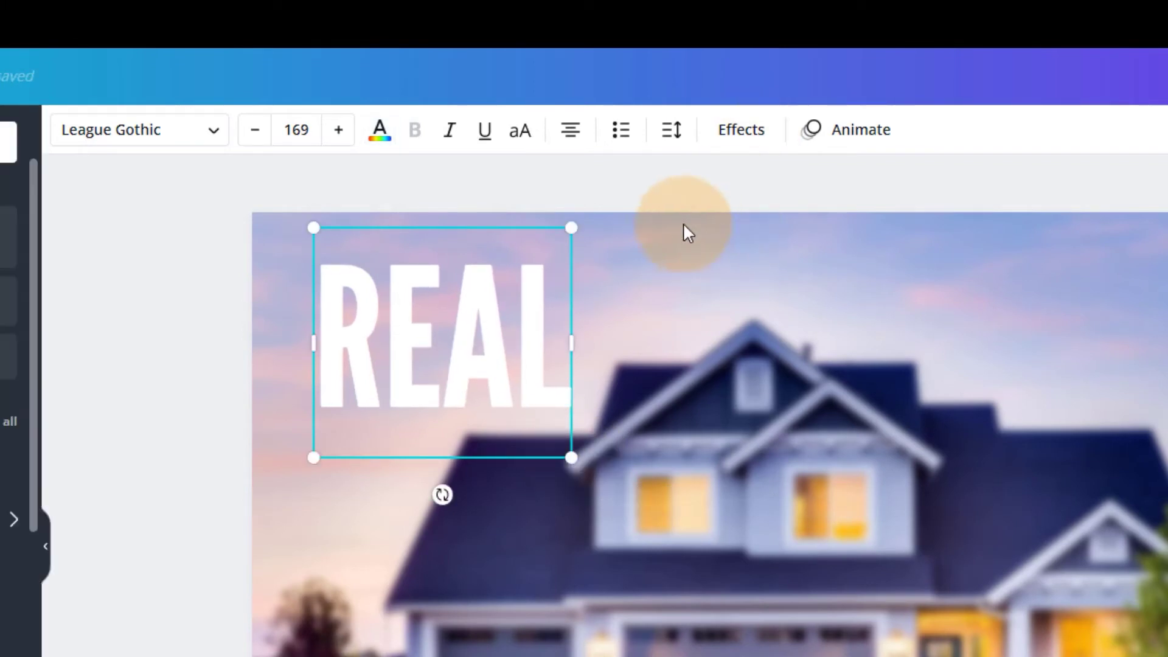
- Give REAL a black drop shadow and enlarge it to size 188
left_click(664, 193)
left_click(569, 334)
left_click(741, 130)
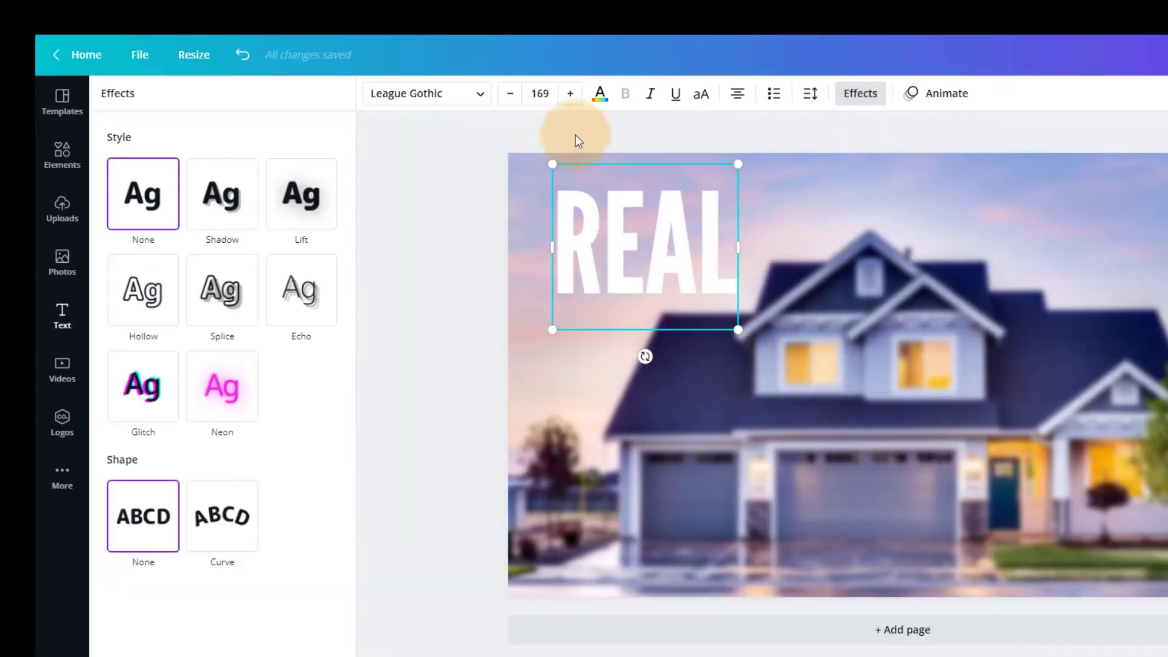
left_click(242, 222)
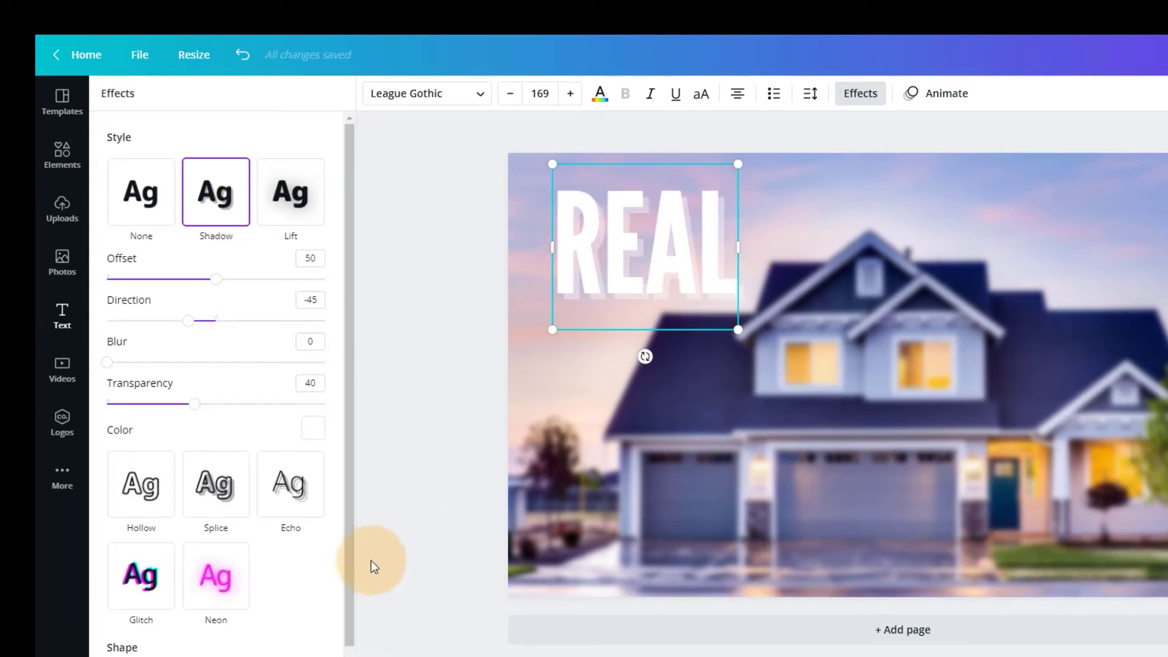
scroll(326, 566, "down", 2)
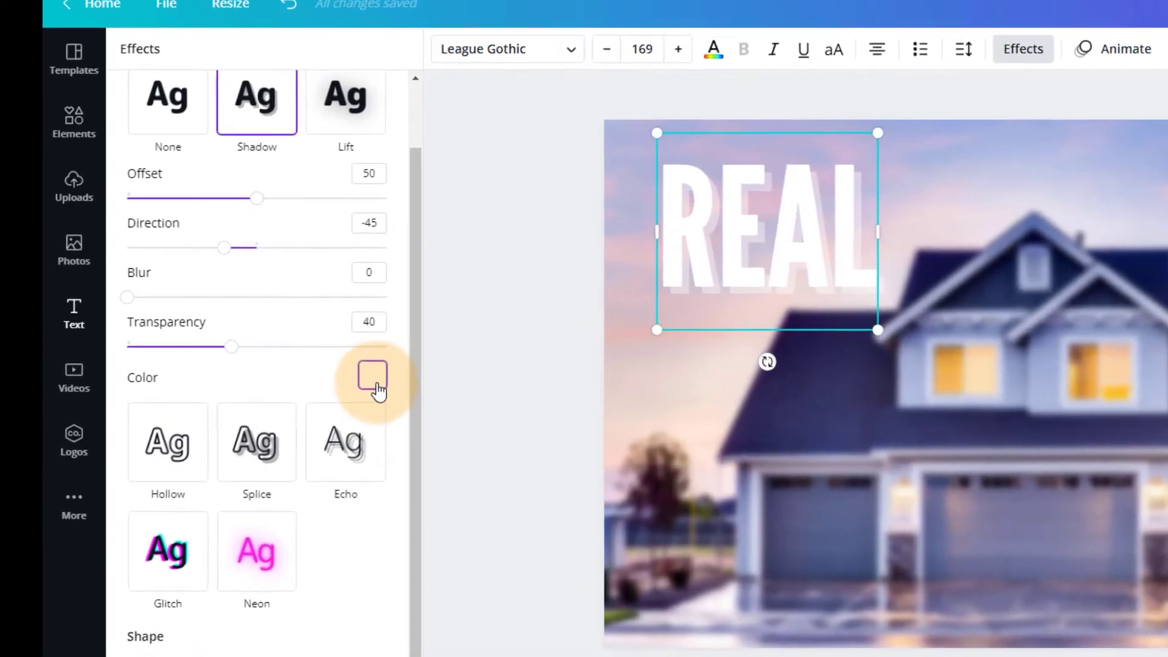
left_click(313, 369)
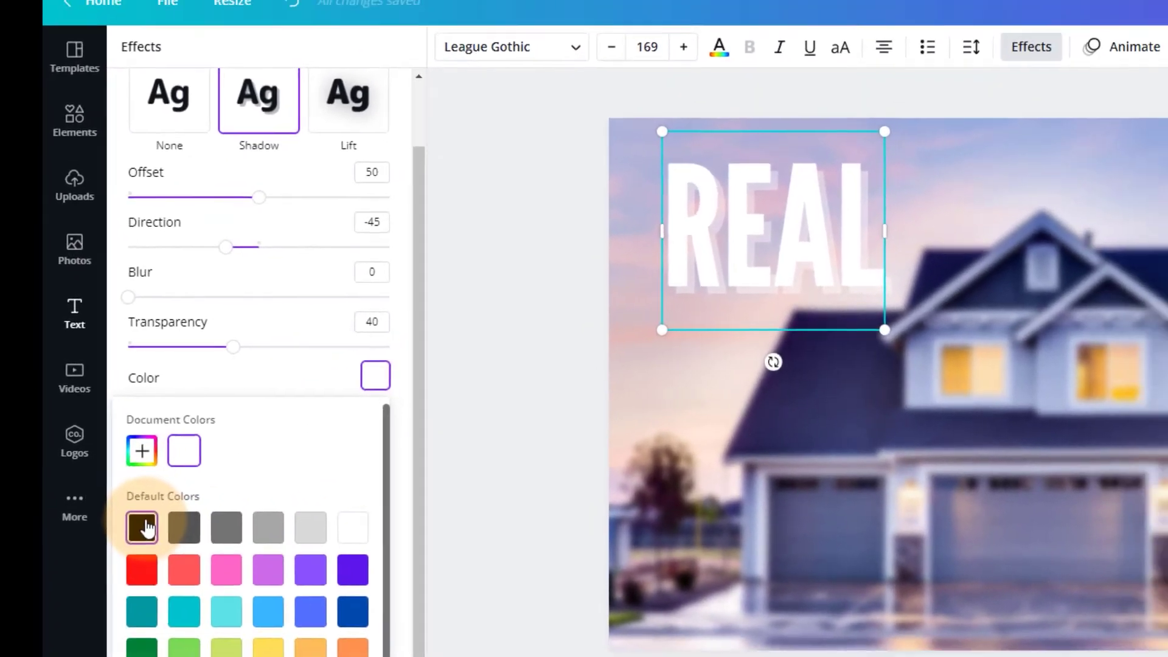
left_click(146, 527)
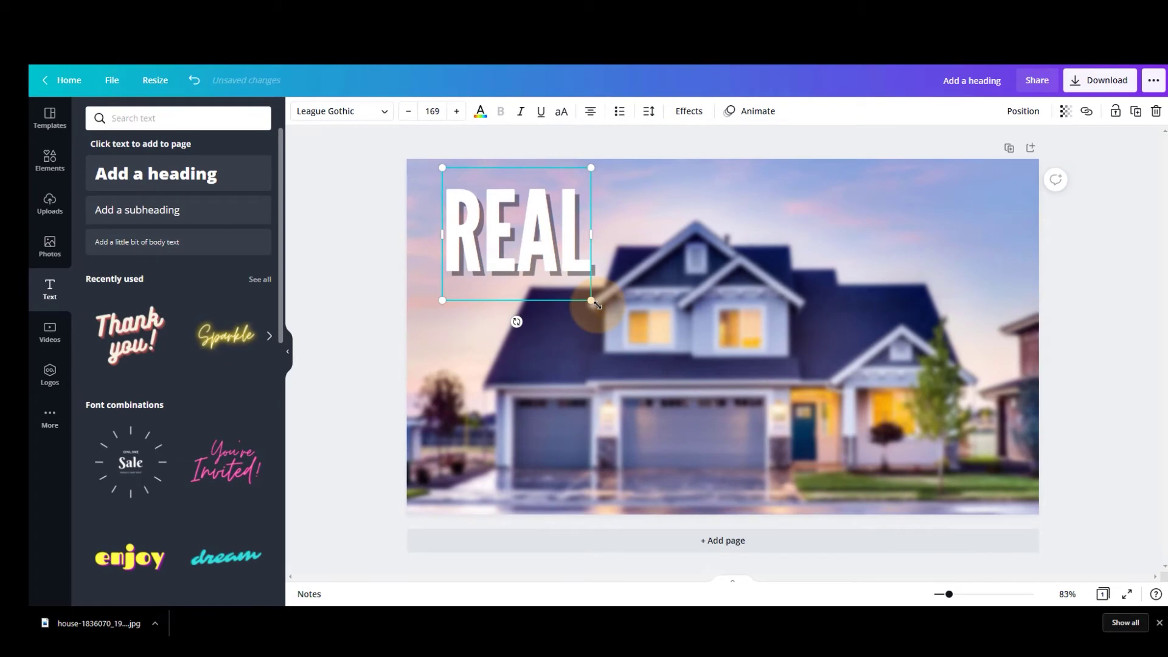
left_click_drag(595, 302, 611, 318)
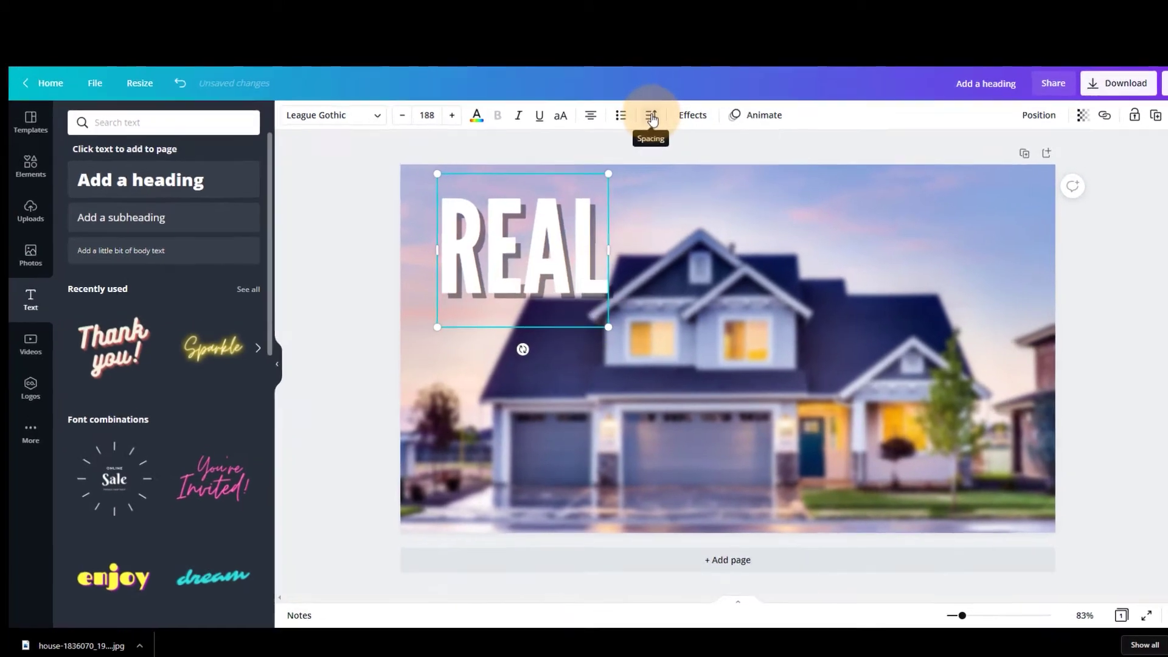
- Widen the letter spacing of the REAL heading
left_click(649, 114)
left_click_drag(740, 151, 743, 151)
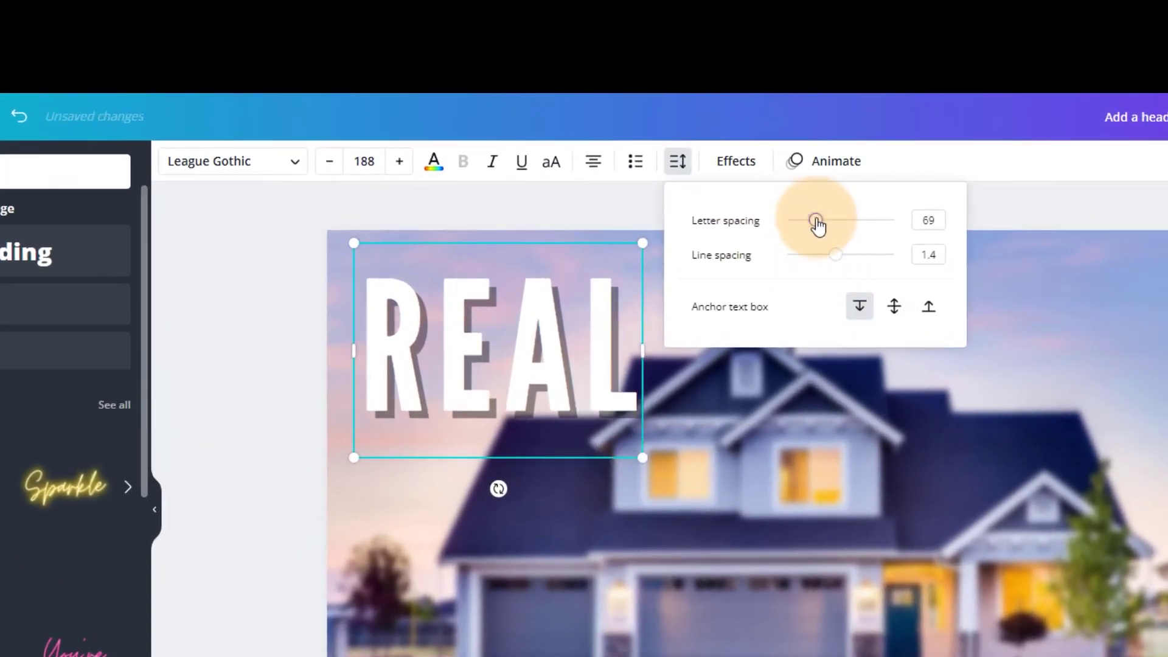
left_click_drag(816, 223, 813, 220)
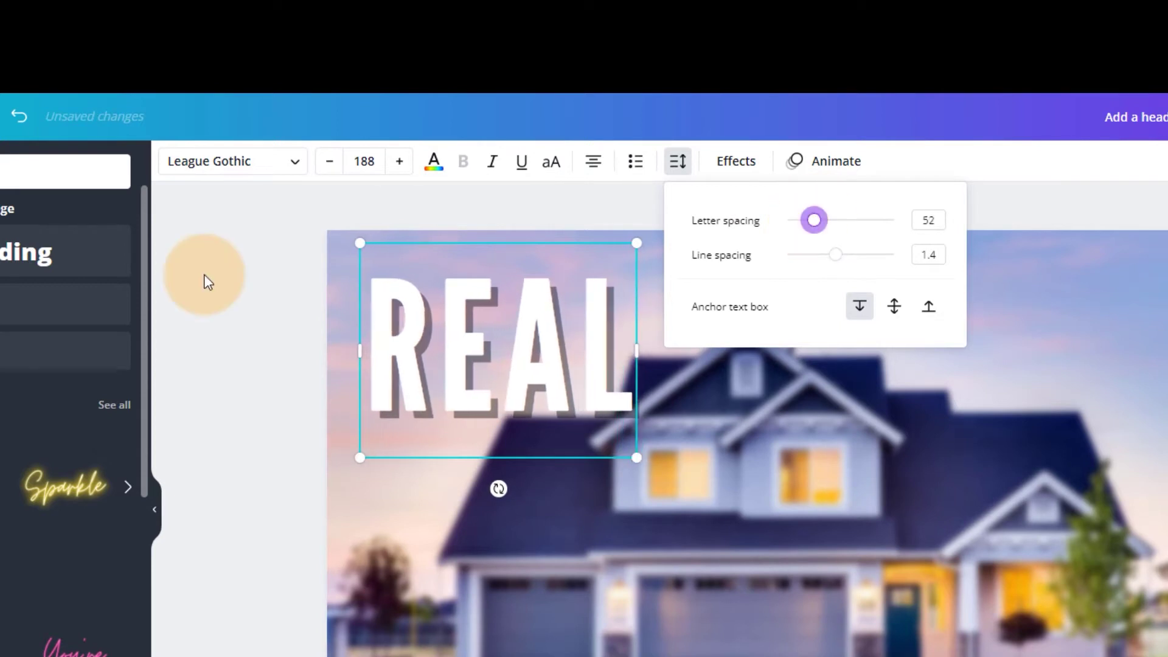
left_click(365, 351)
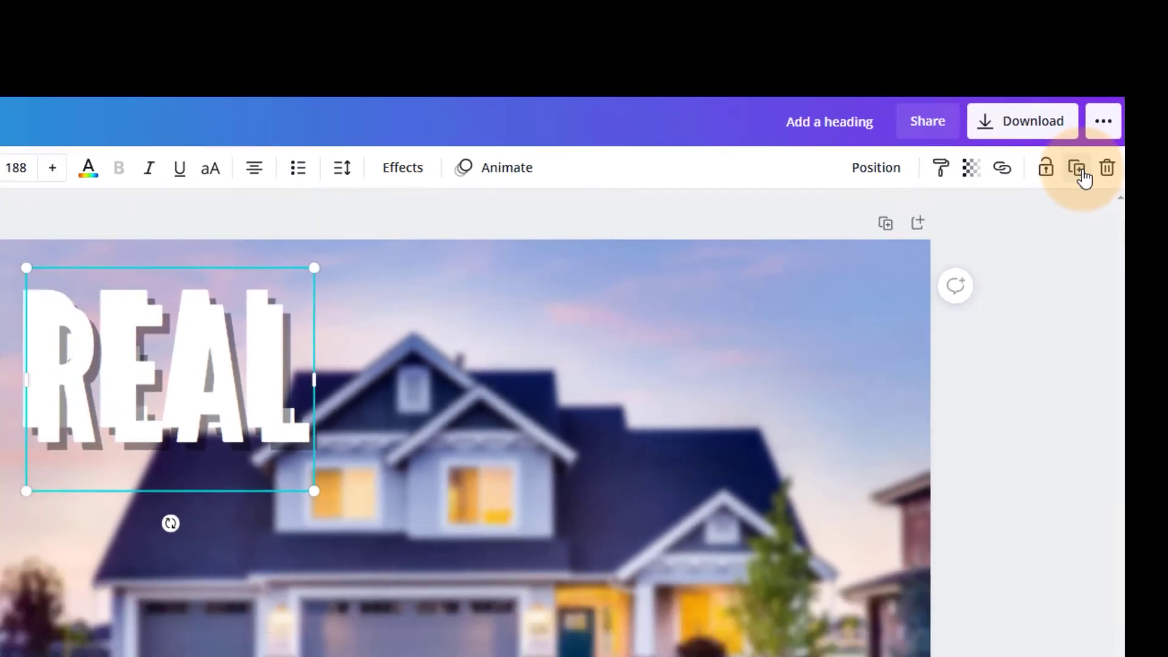
- Duplicate REAL into an ESTATE heading at size 216 beside it, then duplicate ESTATE again
left_click(1070, 191)
left_click_drag(491, 251, 744, 236)
double_click(730, 244)
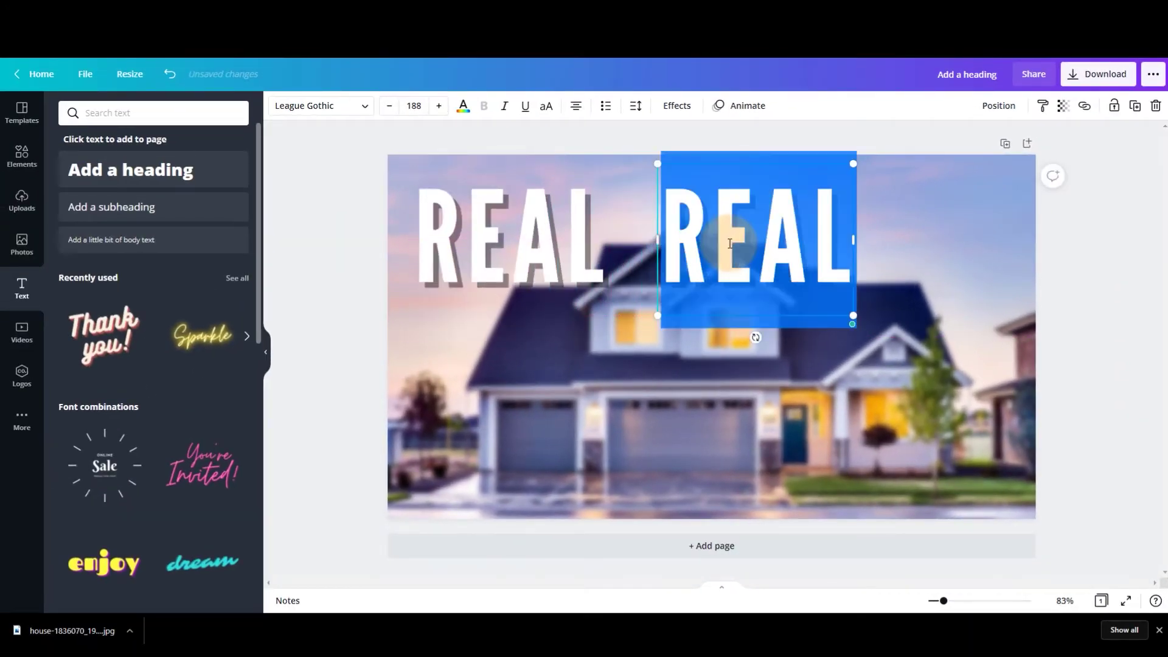
type("ESTATE")
left_click_drag(820, 228, 833, 227)
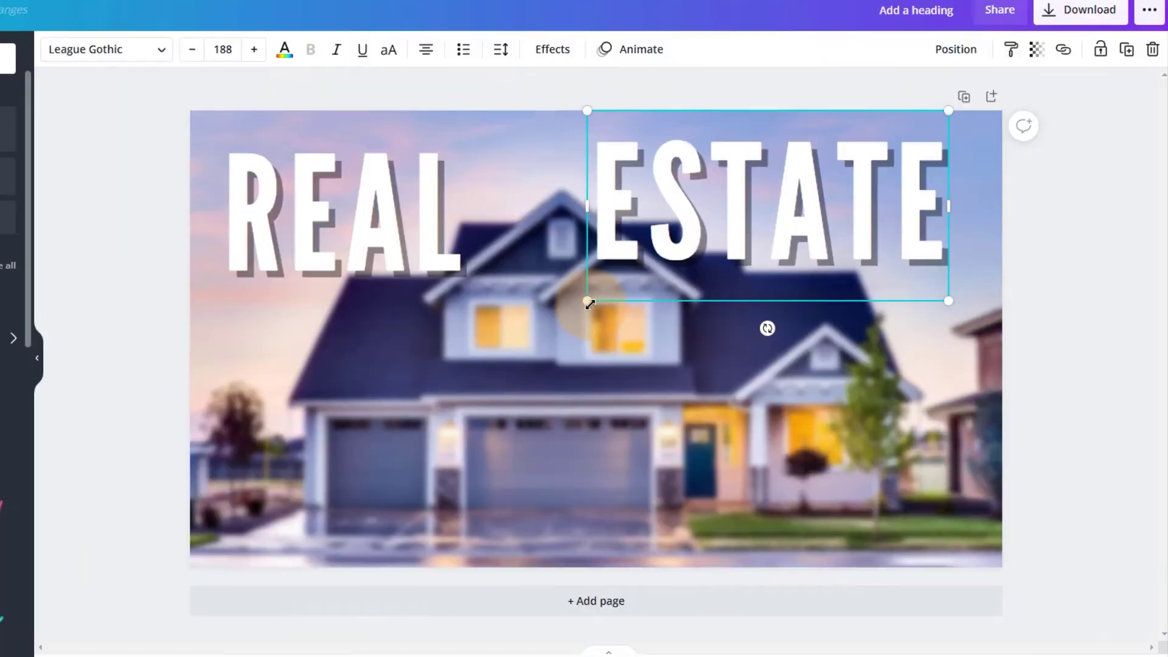
left_click_drag(704, 315, 666, 335)
left_click_drag(737, 274, 611, 436)
left_click(1126, 49)
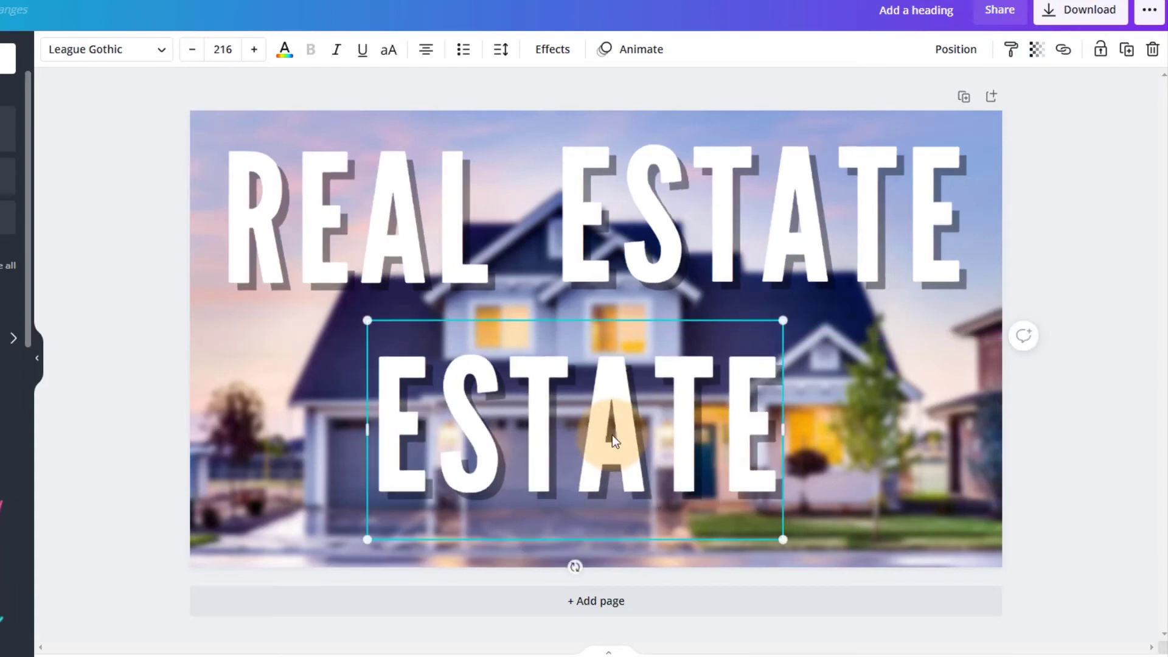
- Retype the lower copy as PHOTOGRAPHY and shrink it to font size 158
double_click(612, 436)
type("PHOTOGRAPHY")
left_click_drag(974, 404, 1016, 487)
left_click_drag(1022, 535, 813, 426)
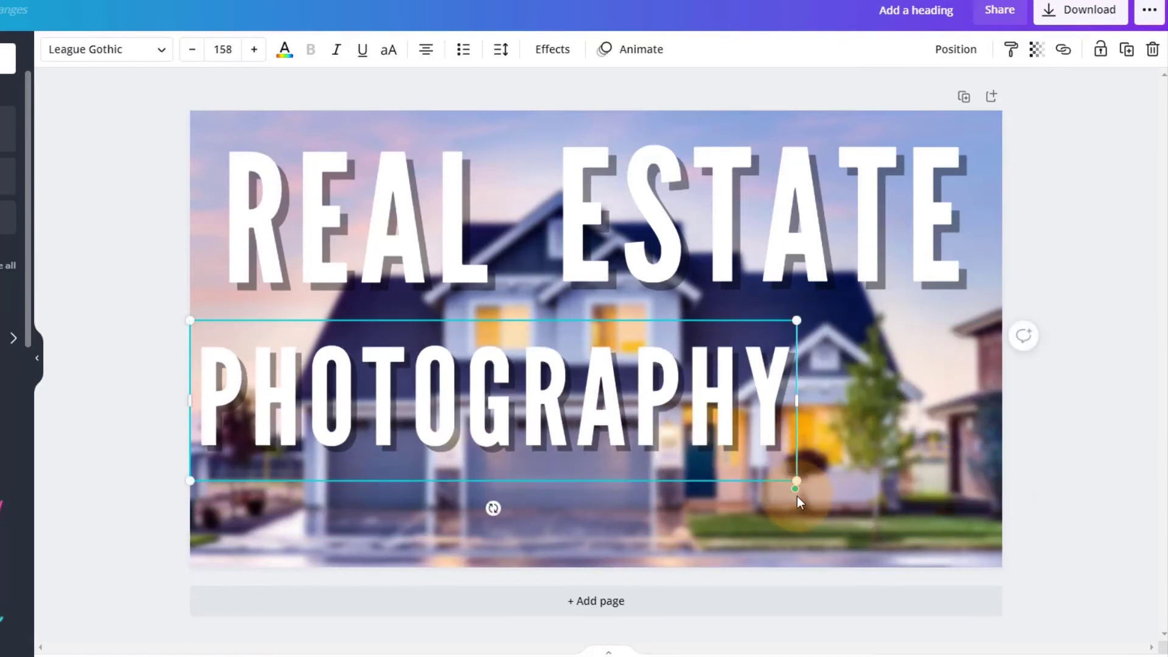
- Centre PHOTOGRAPHY beneath REAL ESTATE and leave it selected
left_click(622, 440)
left_click(169, 521)
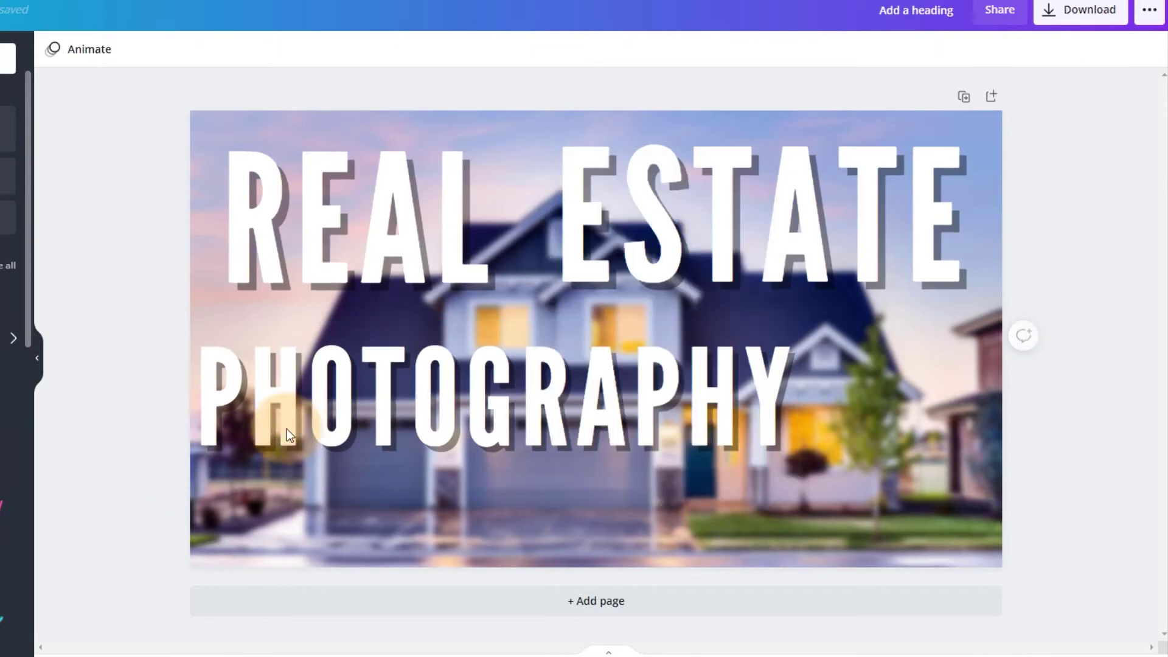
left_click(414, 400)
left_click_drag(414, 400, 534, 345)
left_click(222, 243)
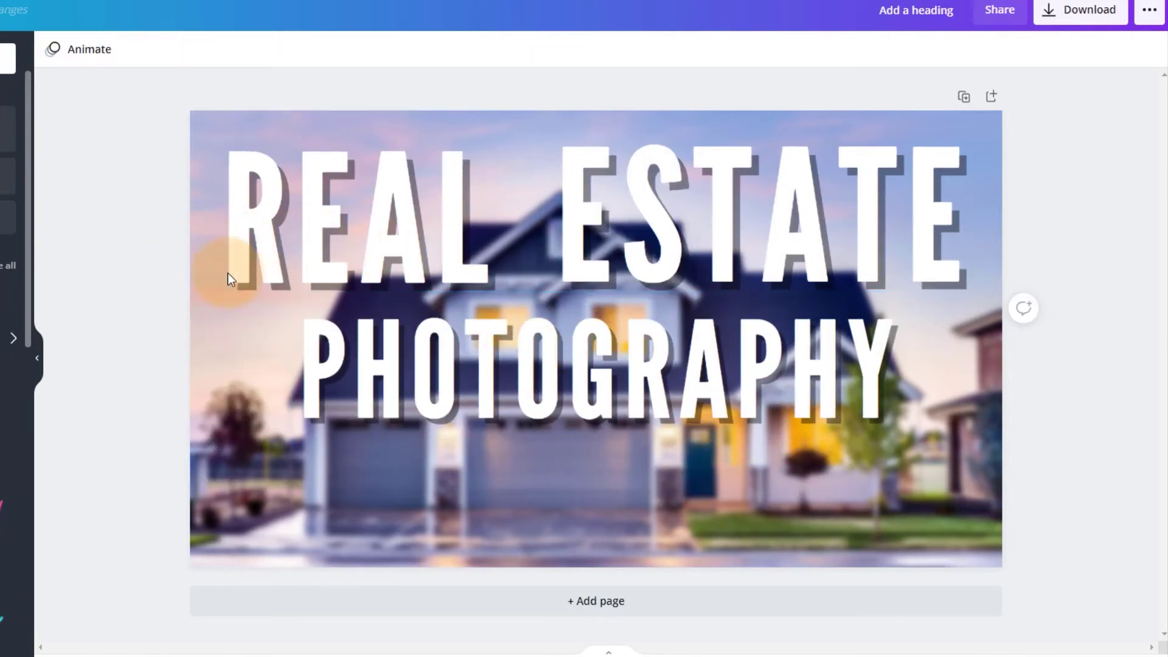
left_click(444, 359)
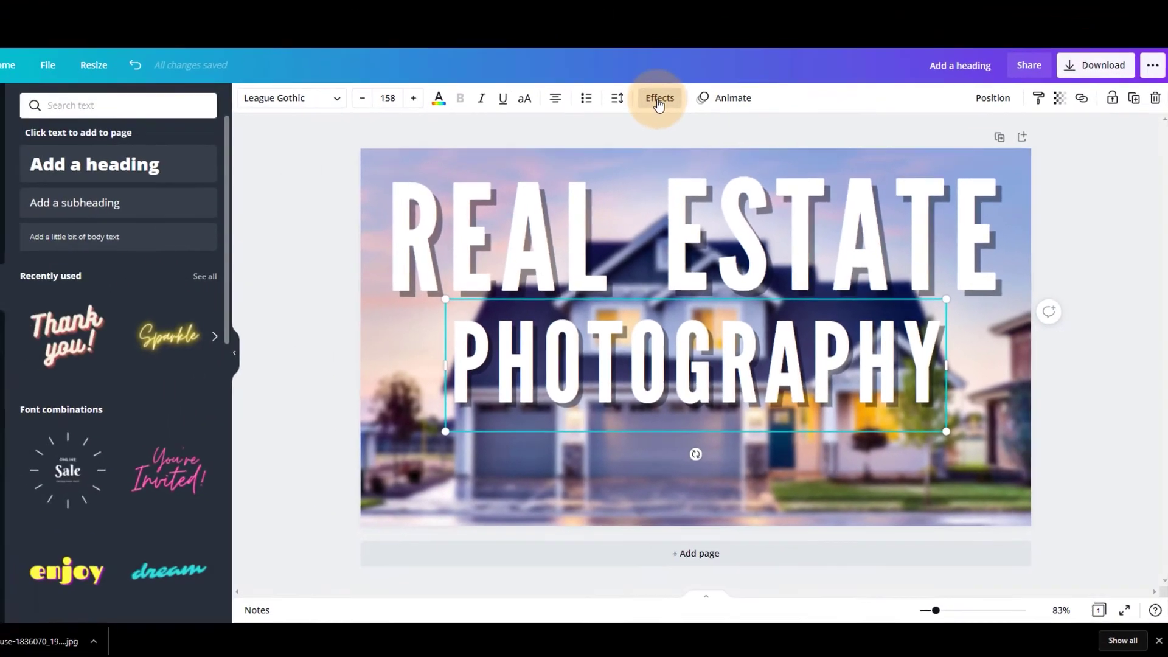
- Give PHOTOGRAPHY the Neon text effect and a green text colour
left_click(552, 49)
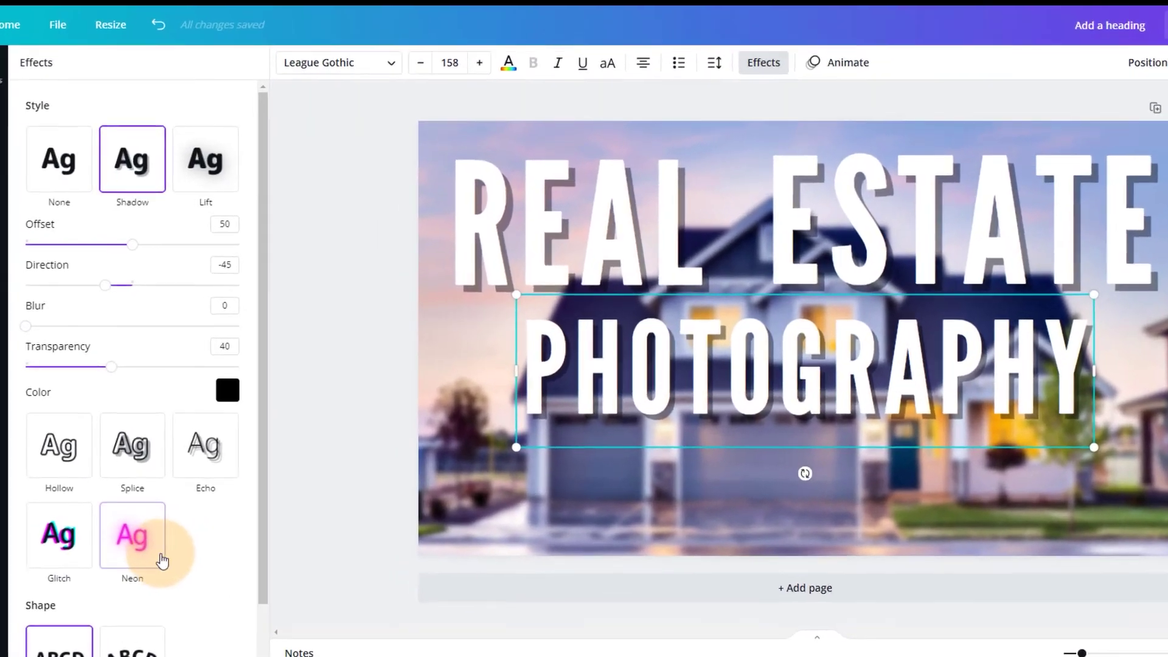
left_click(143, 545)
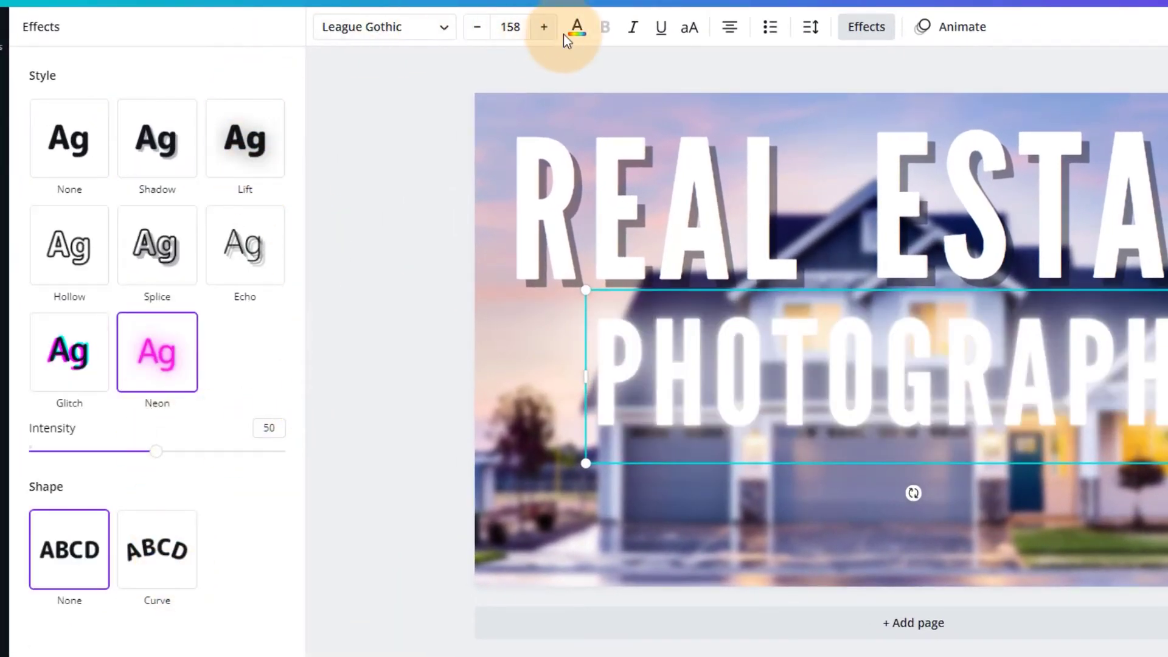
left_click(581, 44)
left_click(43, 486)
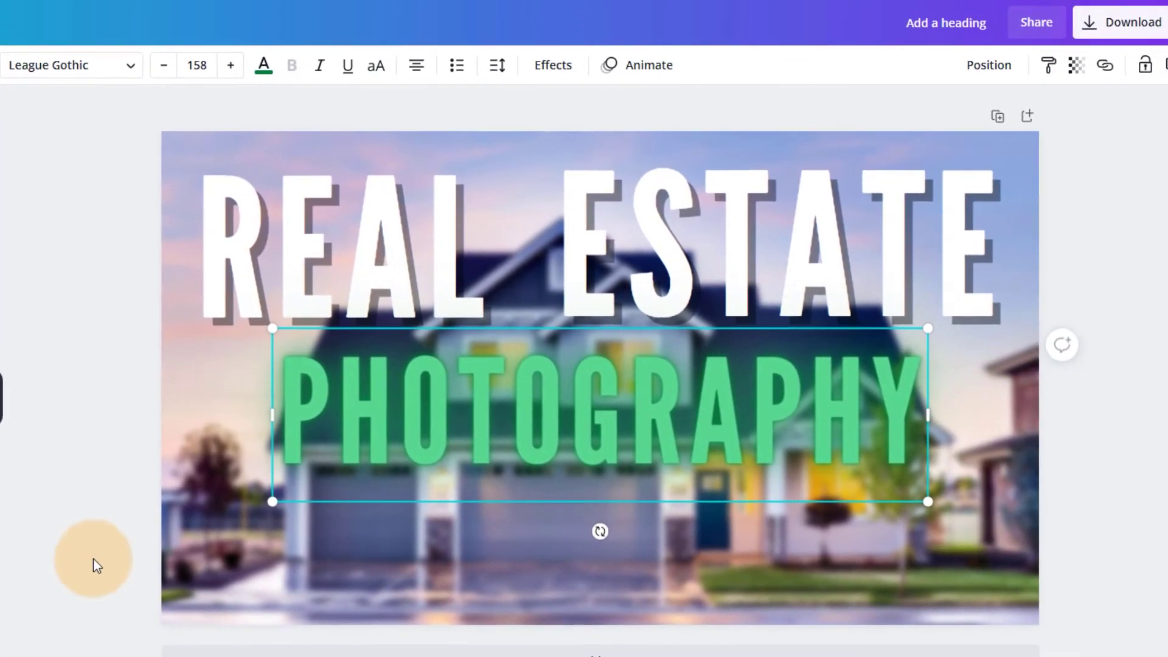
left_click(581, 551)
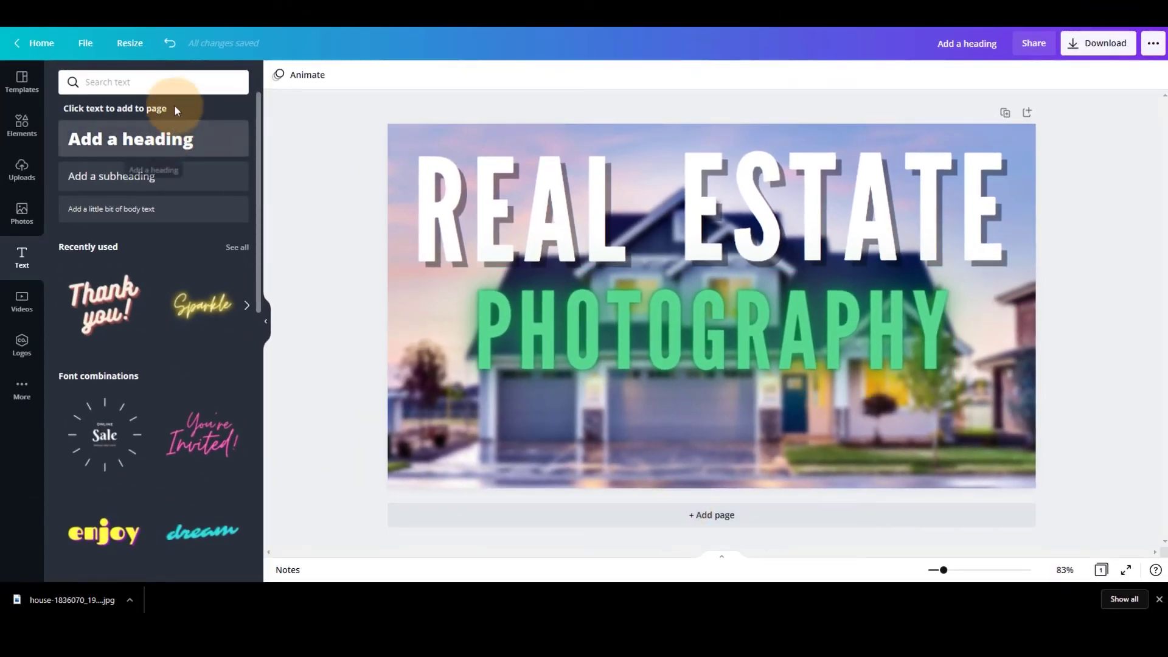
left_click(175, 84)
- Search Elements for 'MONEY' and place a resized coins-and-cash graphic under PHOTOGRAPHY
left_click(18, 144)
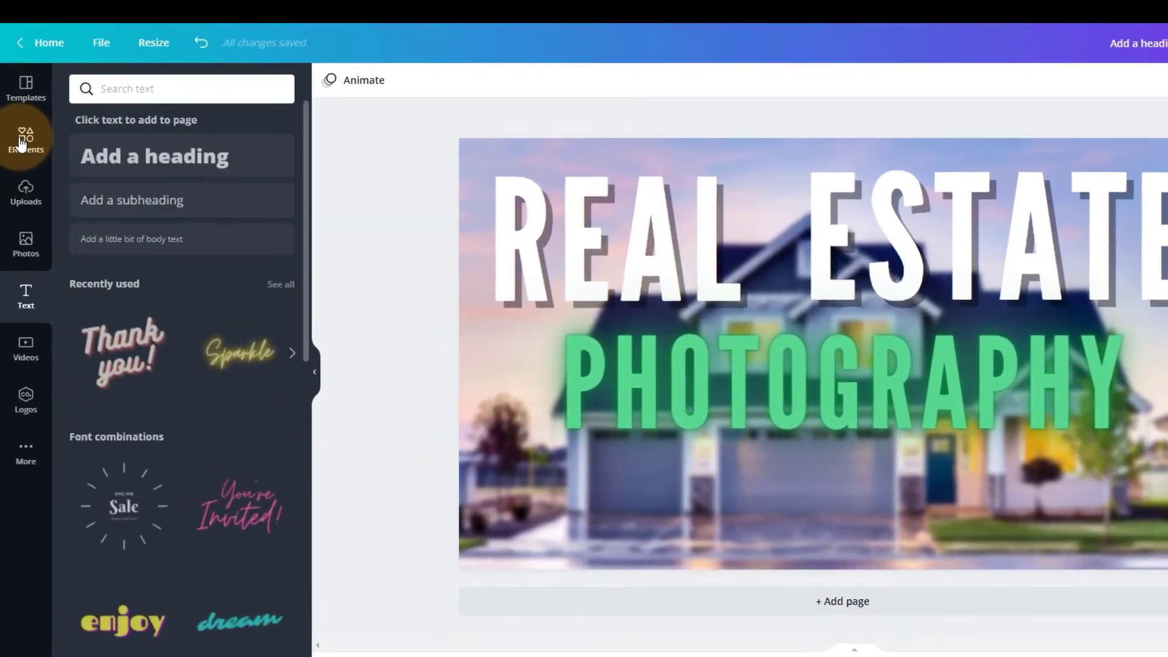
left_click(170, 86)
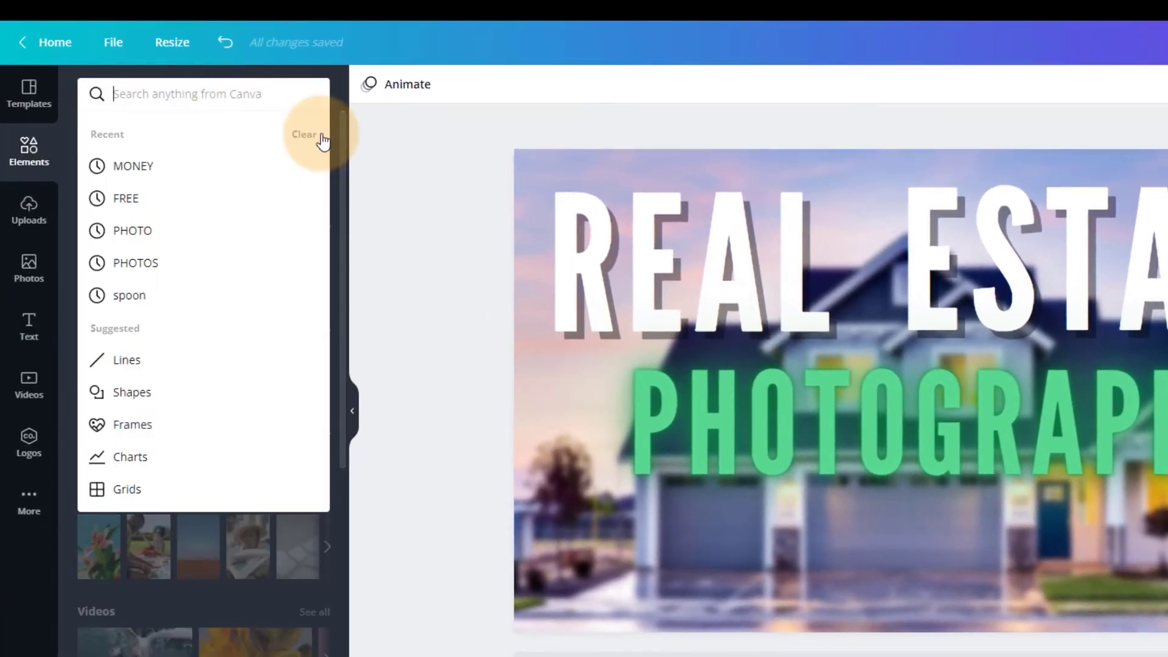
type("MONEY")
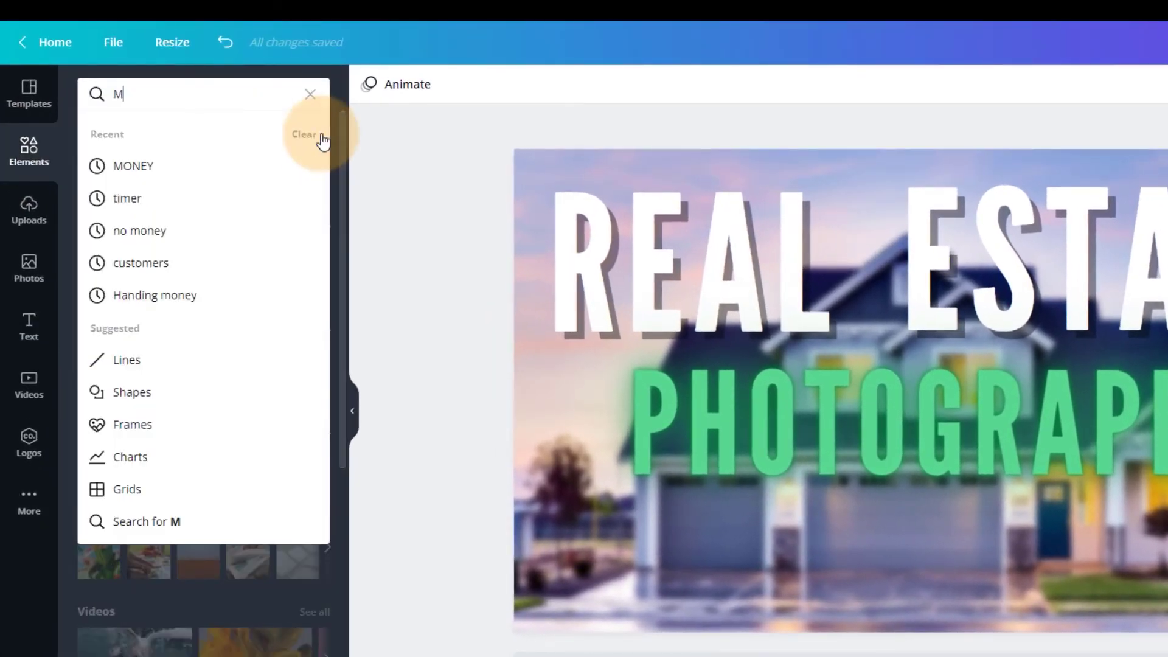
key("Return")
left_click(119, 577)
left_click_drag(867, 477, 883, 588)
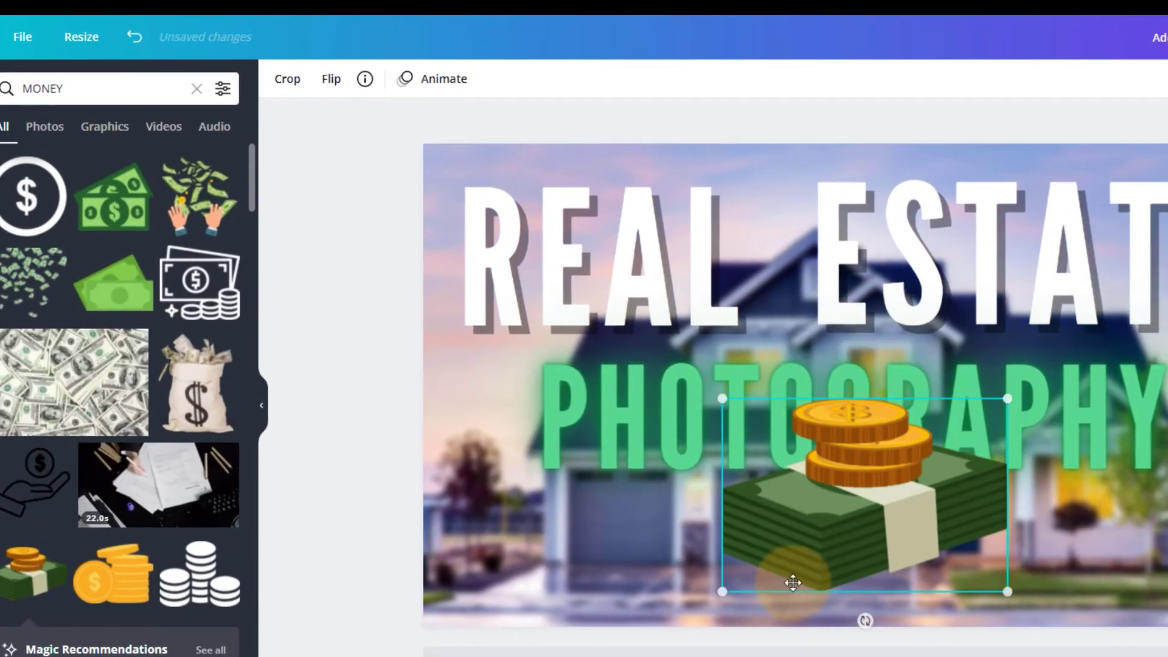
left_click_drag(792, 583, 768, 632)
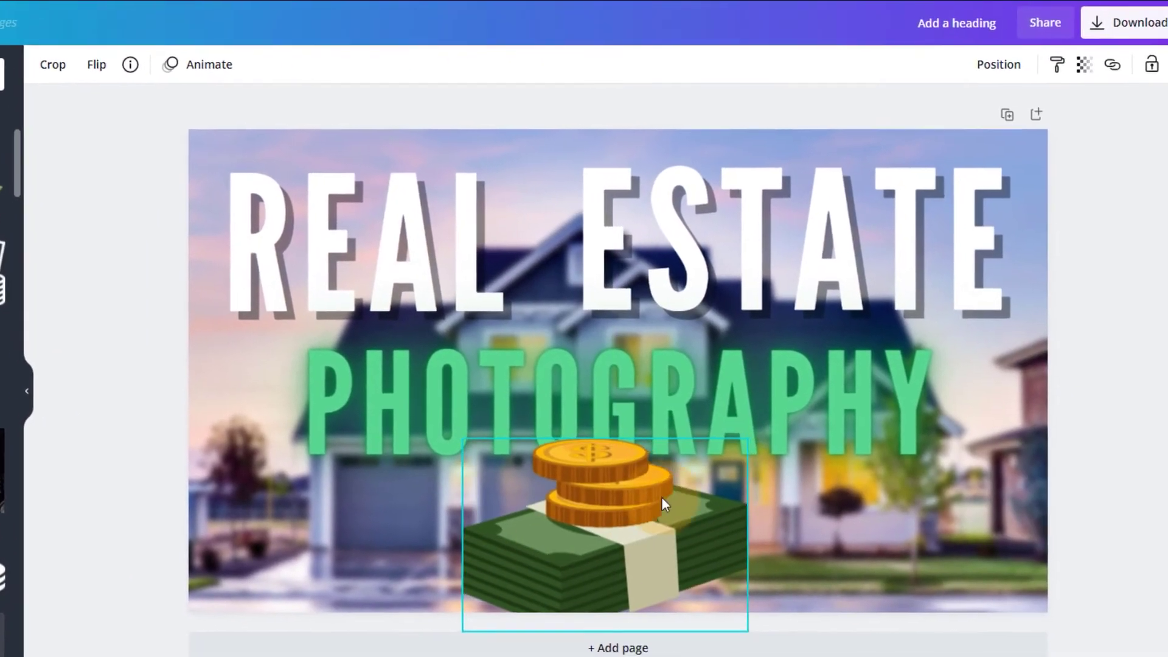
left_click_drag(981, 453, 880, 521)
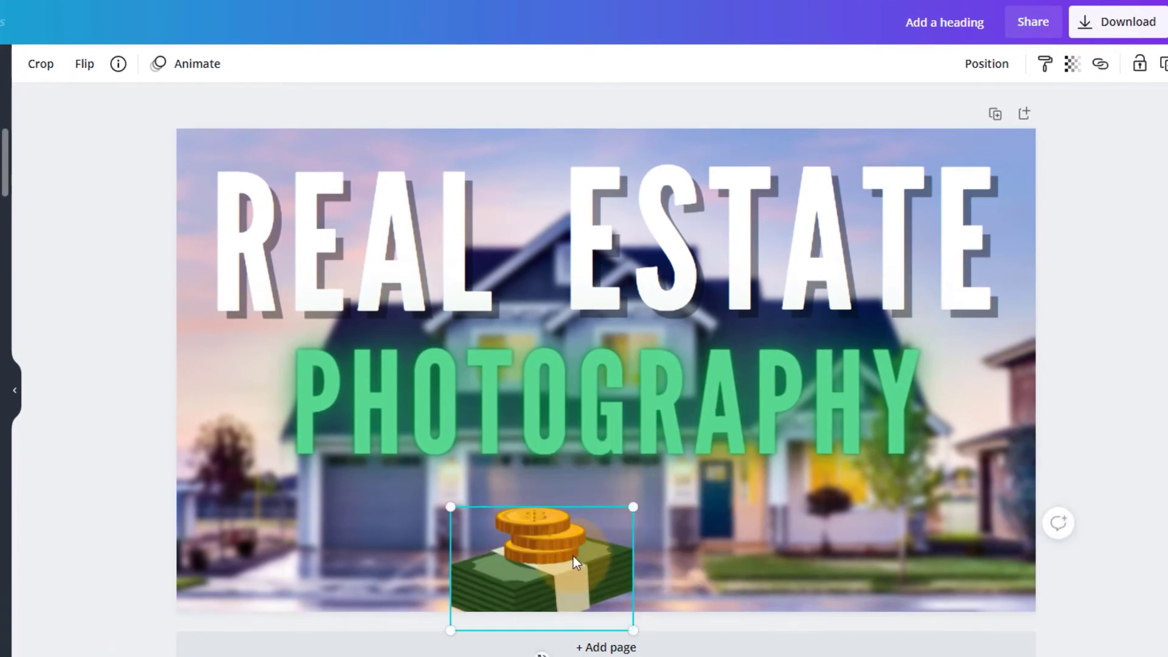
left_click_drag(573, 556, 591, 534)
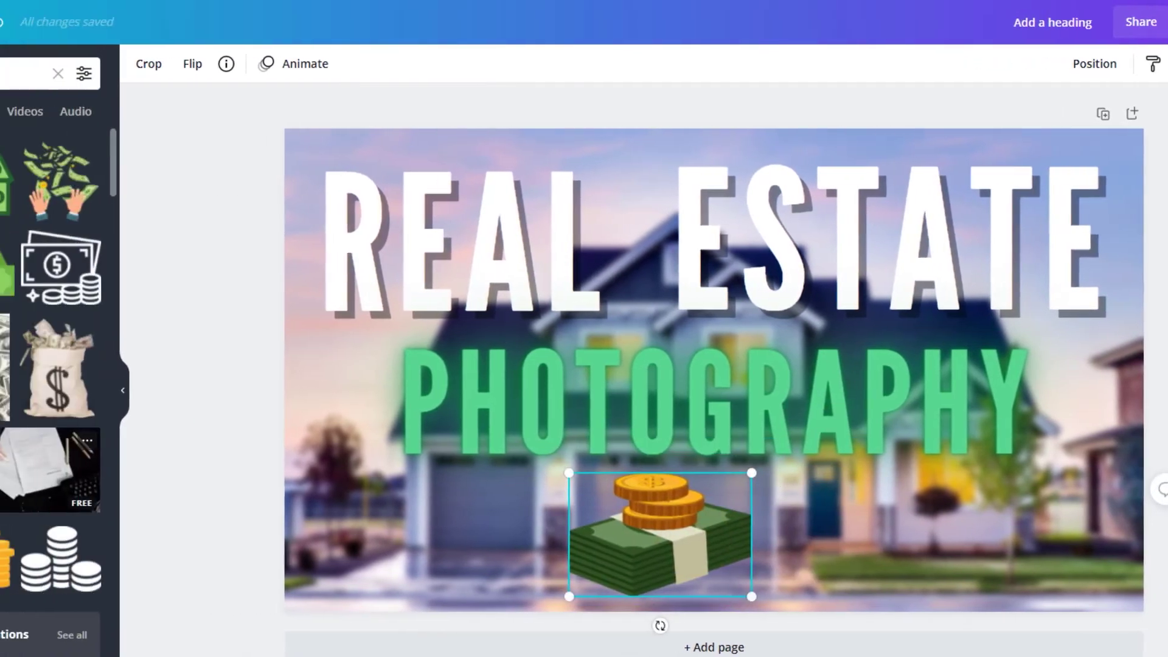
- Search 'check' and add the teal checkbox tick from the Graphics results
left_click(221, 73)
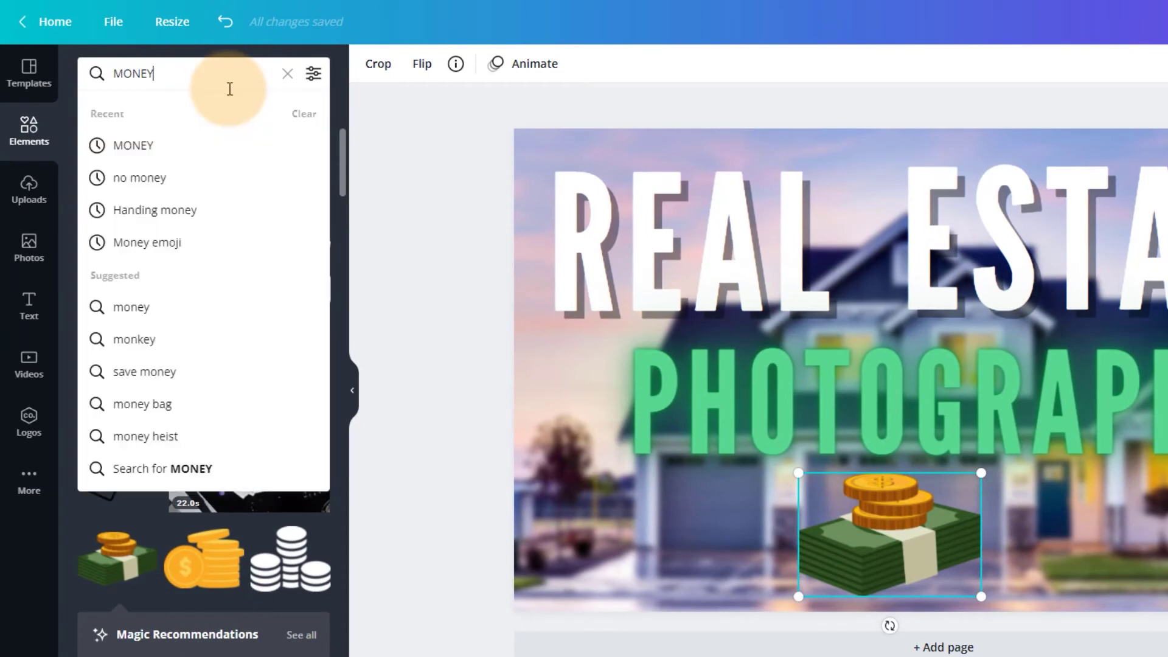
key("ctrl+a")
type("check")
key("Return")
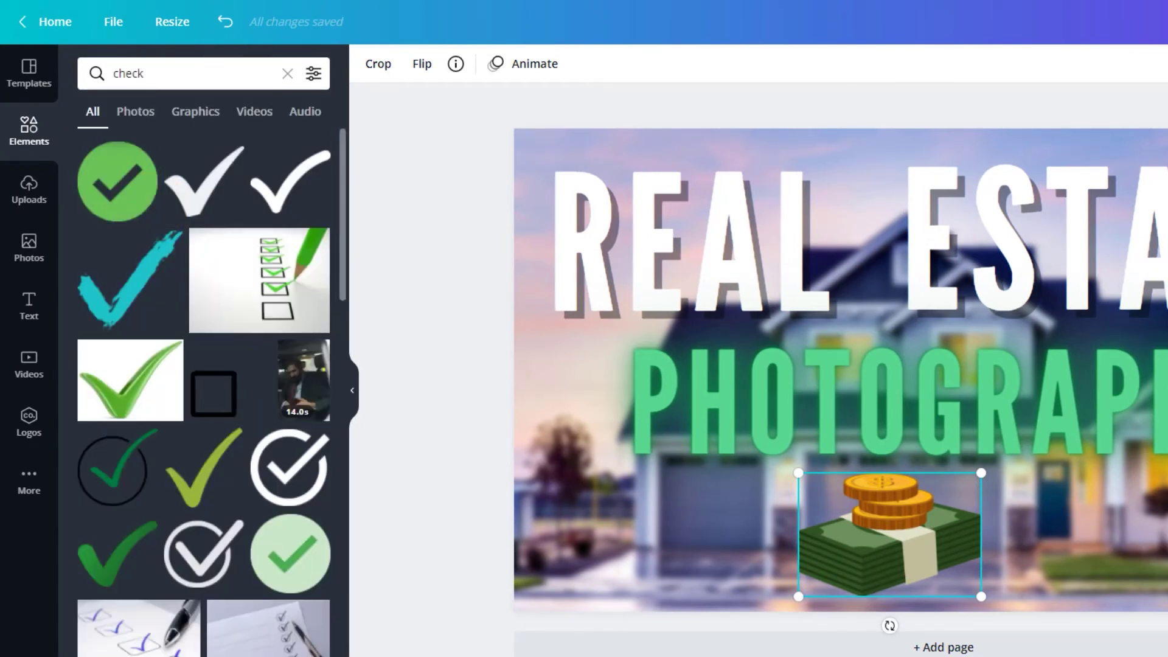
left_click(118, 182)
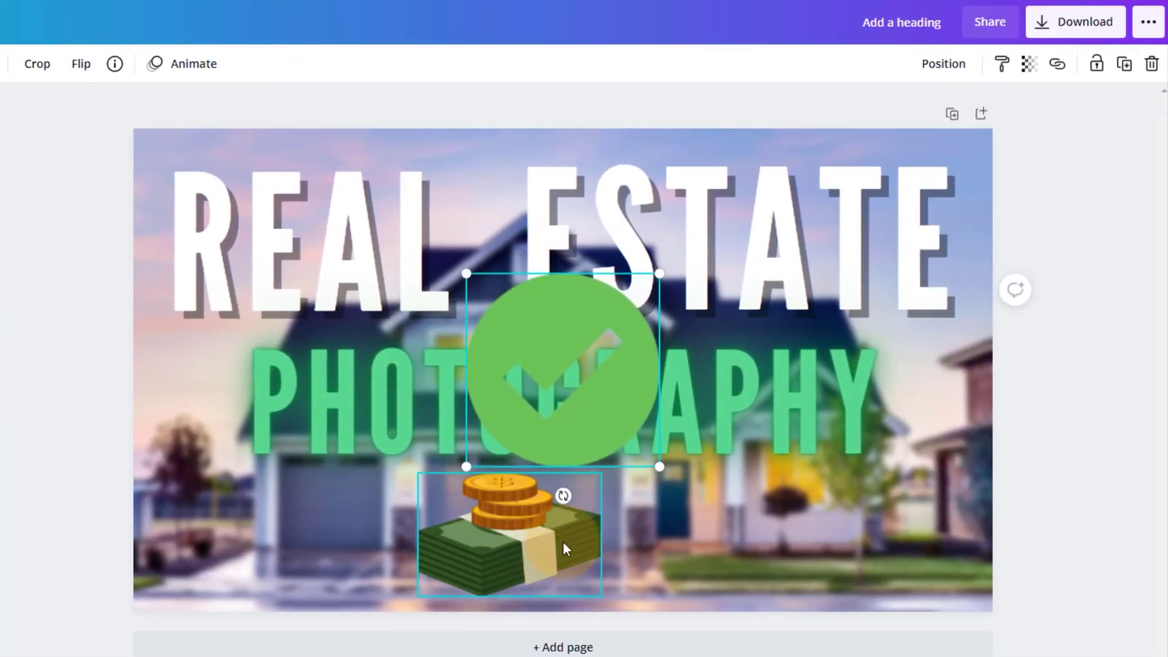
left_click_drag(624, 433, 593, 395)
left_click_drag(548, 351, 715, 545)
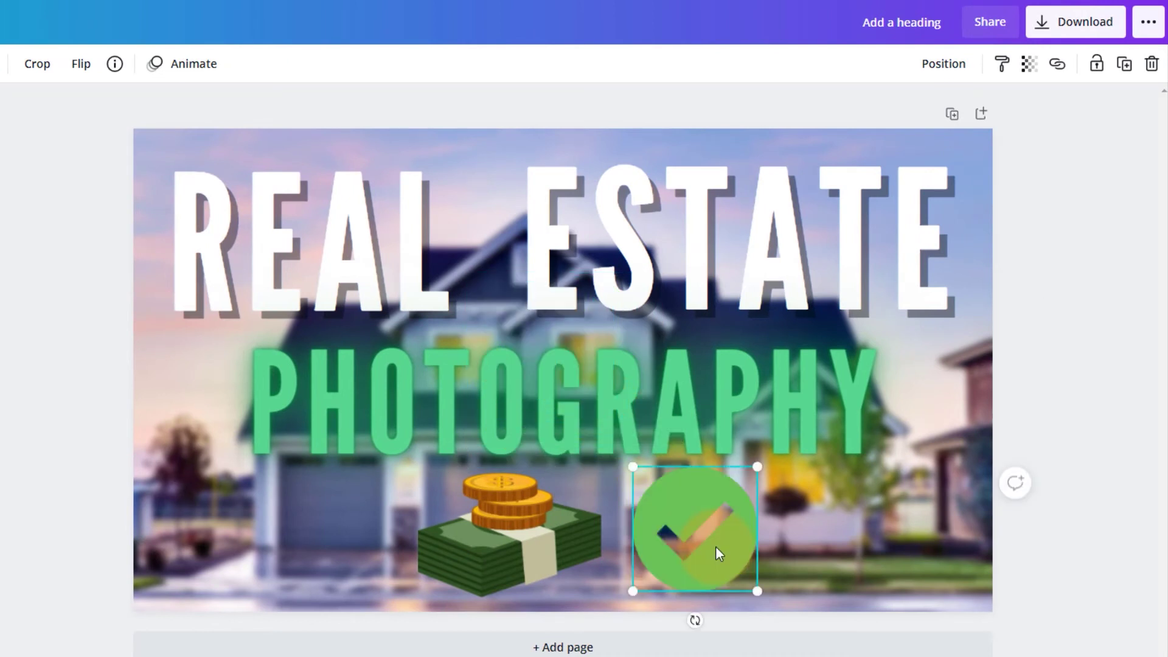
key("Delete")
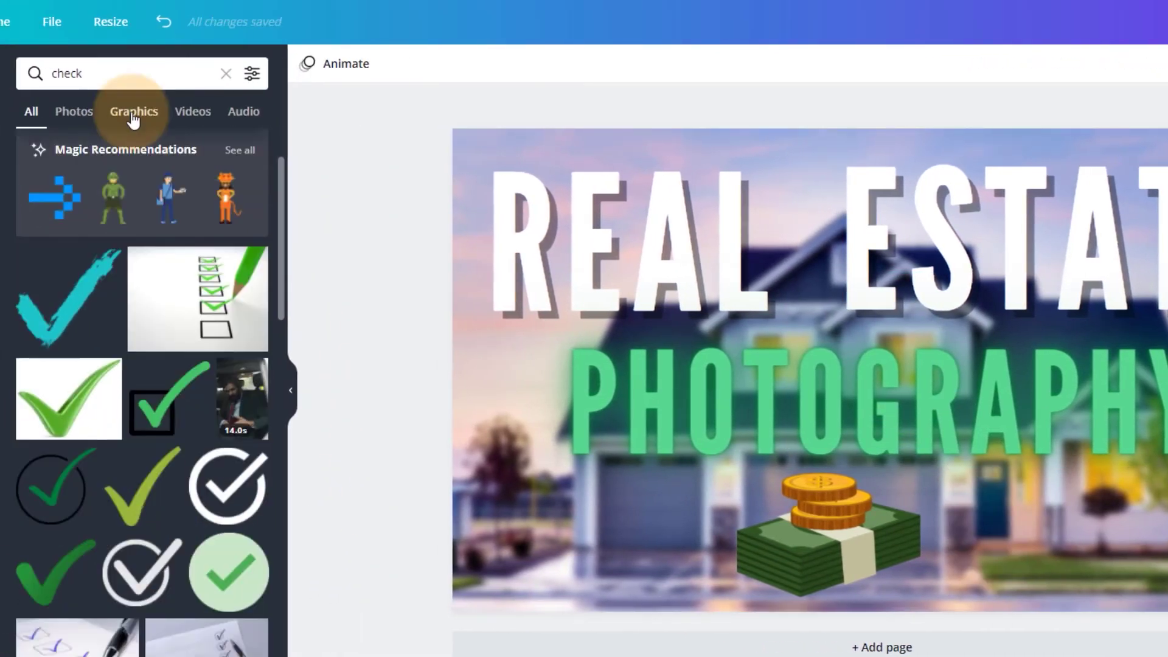
left_click(66, 113)
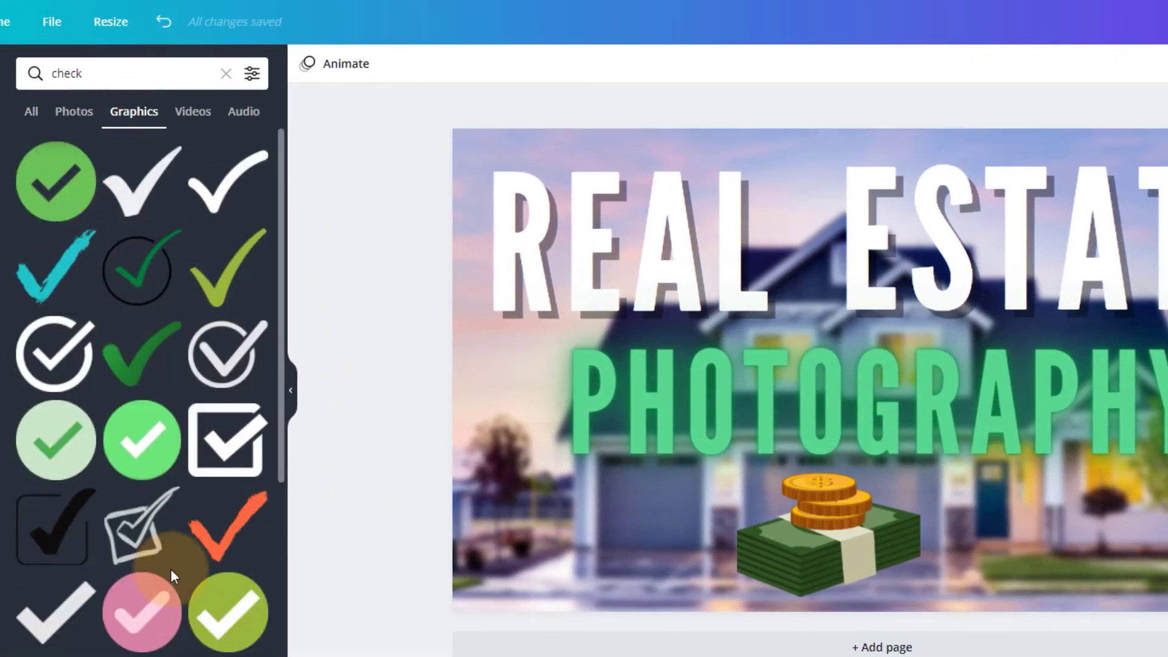
scroll(174, 575, "down", 3)
scroll(182, 590, "down", 1)
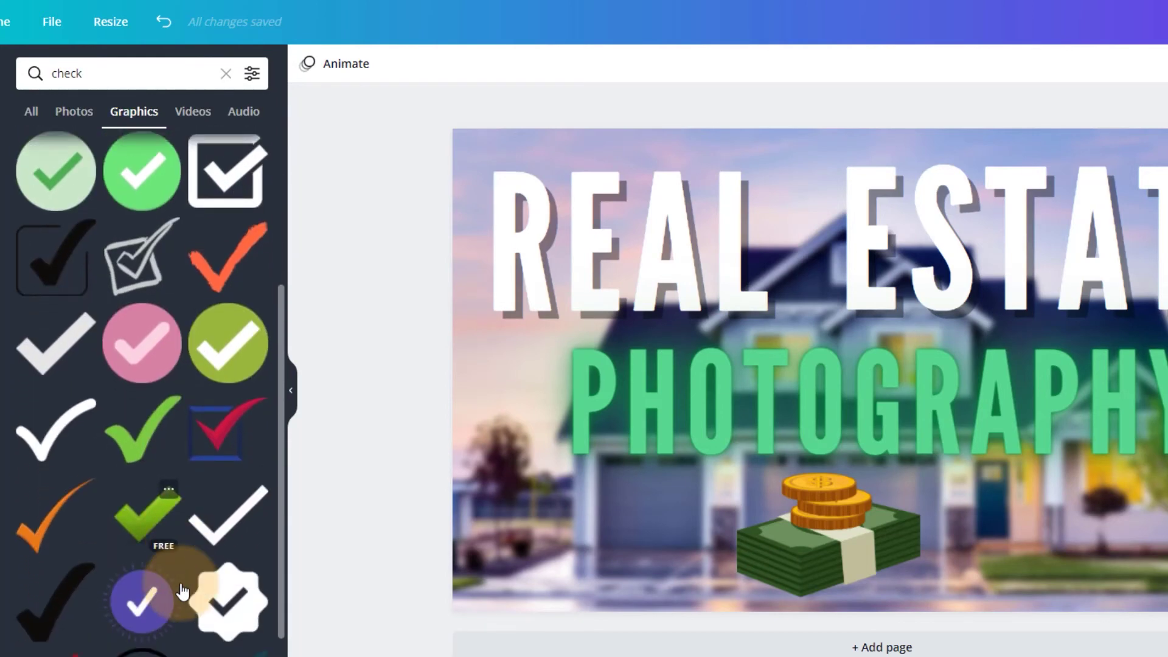
scroll(183, 590, "down", 3)
left_click(222, 504)
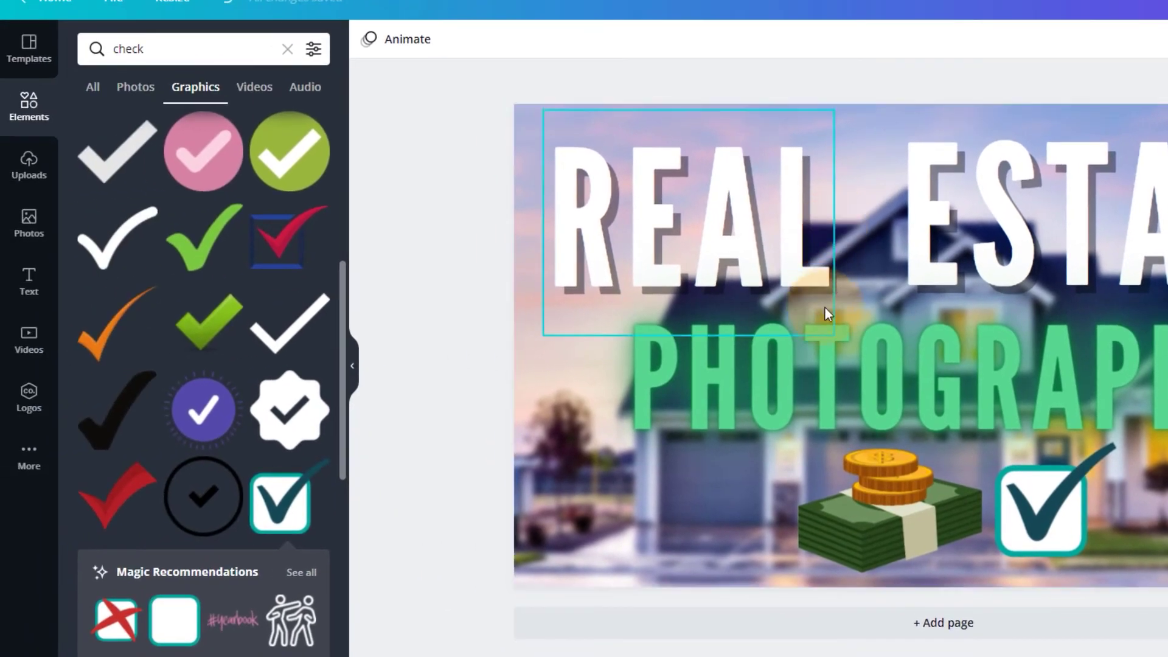
- Add a curved red arrow, flip it horizontally, rotate it and place it lower left toward the money
left_click(287, 48)
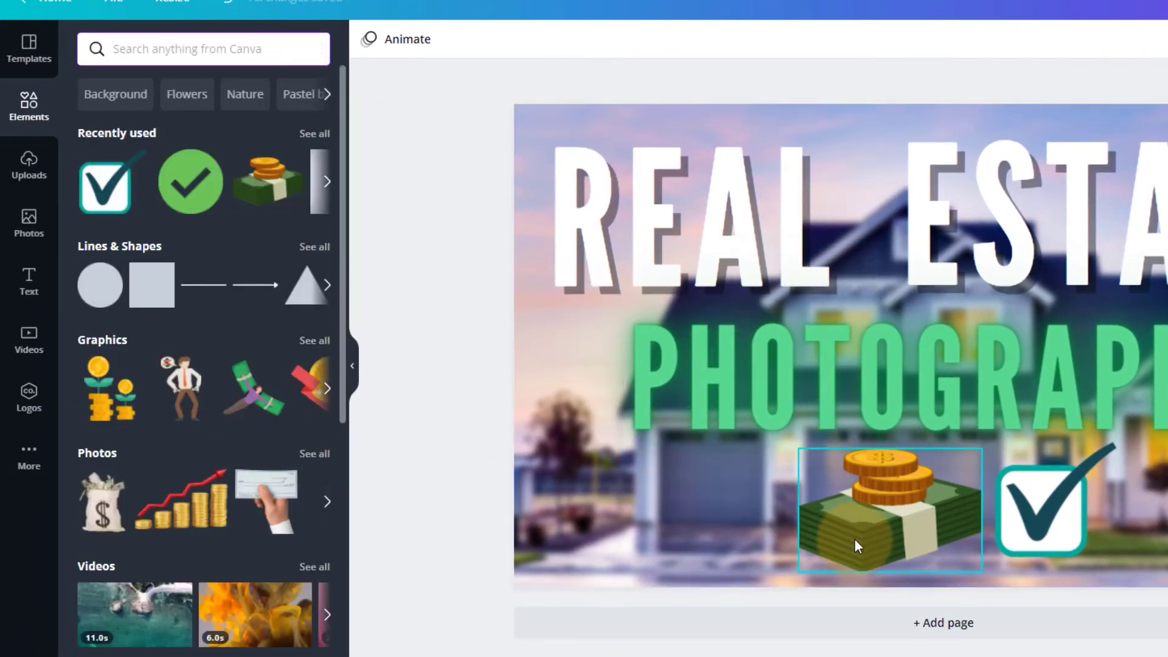
type("red arrow")
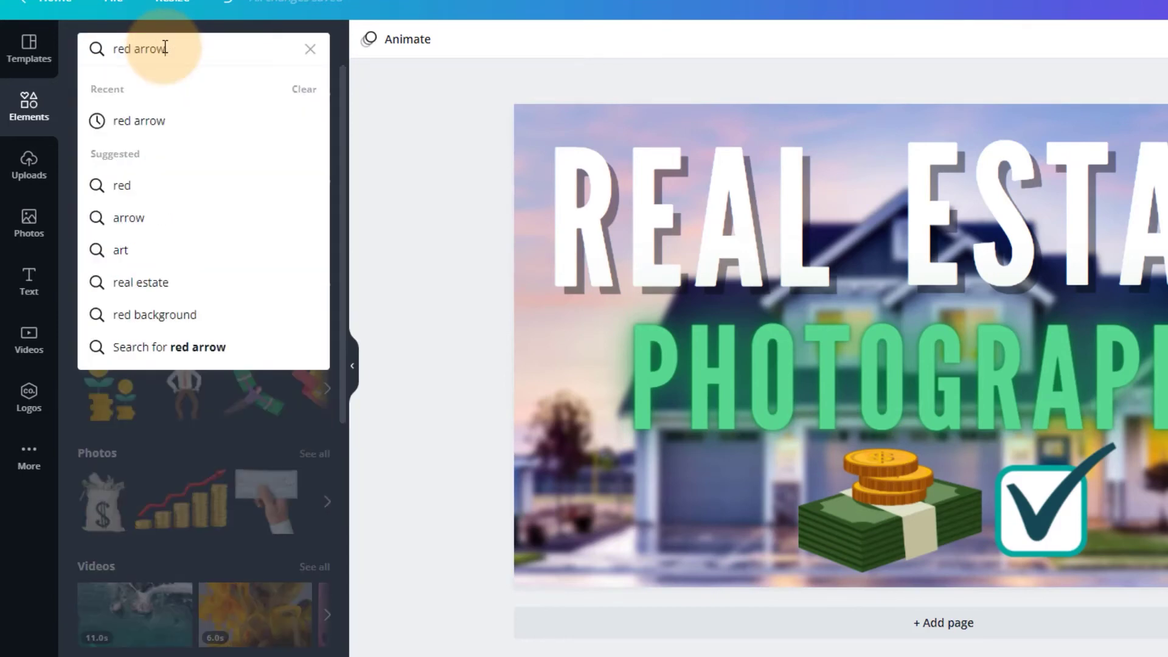
key("Return")
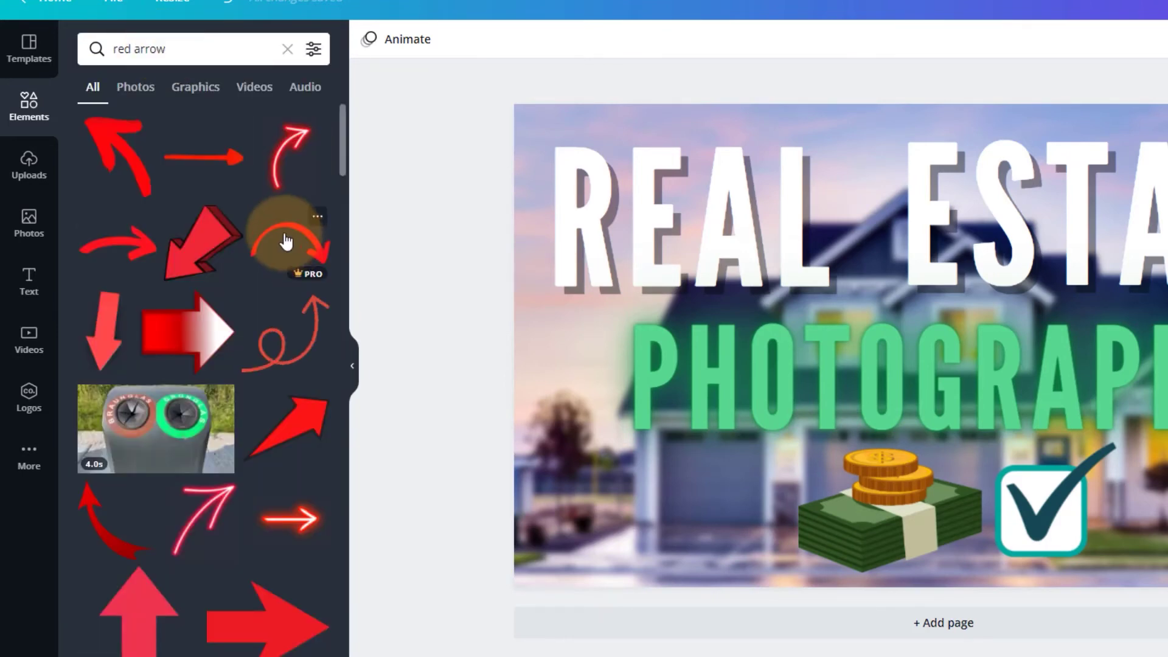
left_click(282, 237)
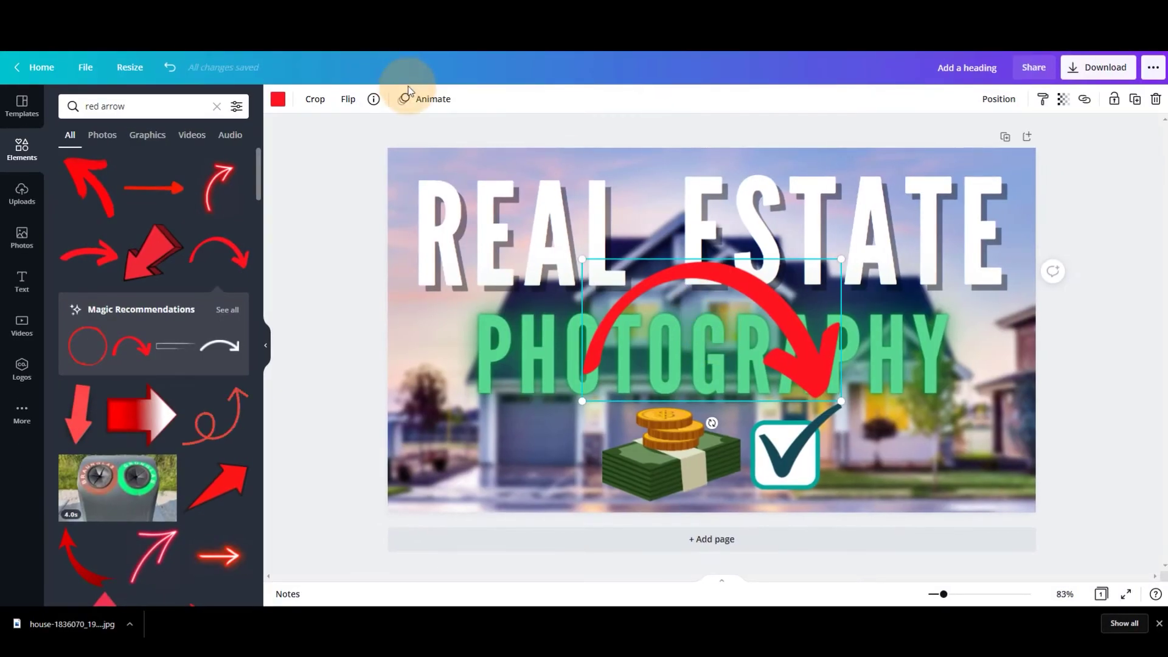
left_click(349, 100)
left_click(385, 129)
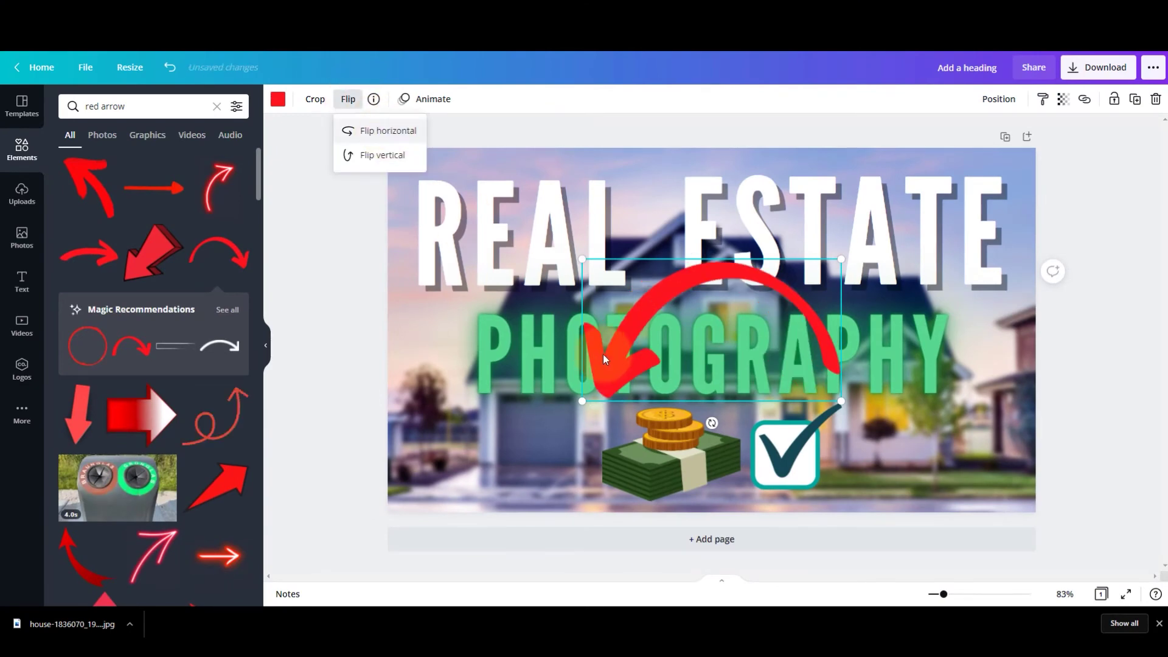
left_click_drag(711, 423, 936, 251)
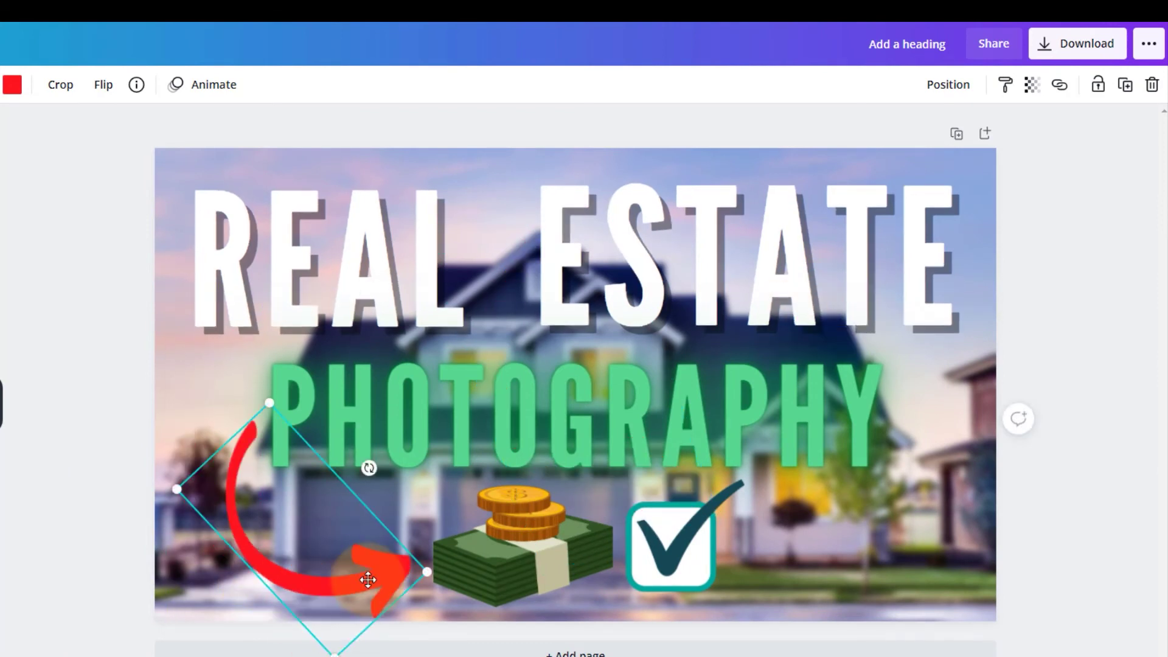
mouse_move(368, 579)
left_mouse_down()
mouse_move(359, 576)
mouse_move(371, 579)
left_mouse_up()
left_click(1012, 652)
- Download the finished thumbnail as a PNG file
left_click(1040, 53)
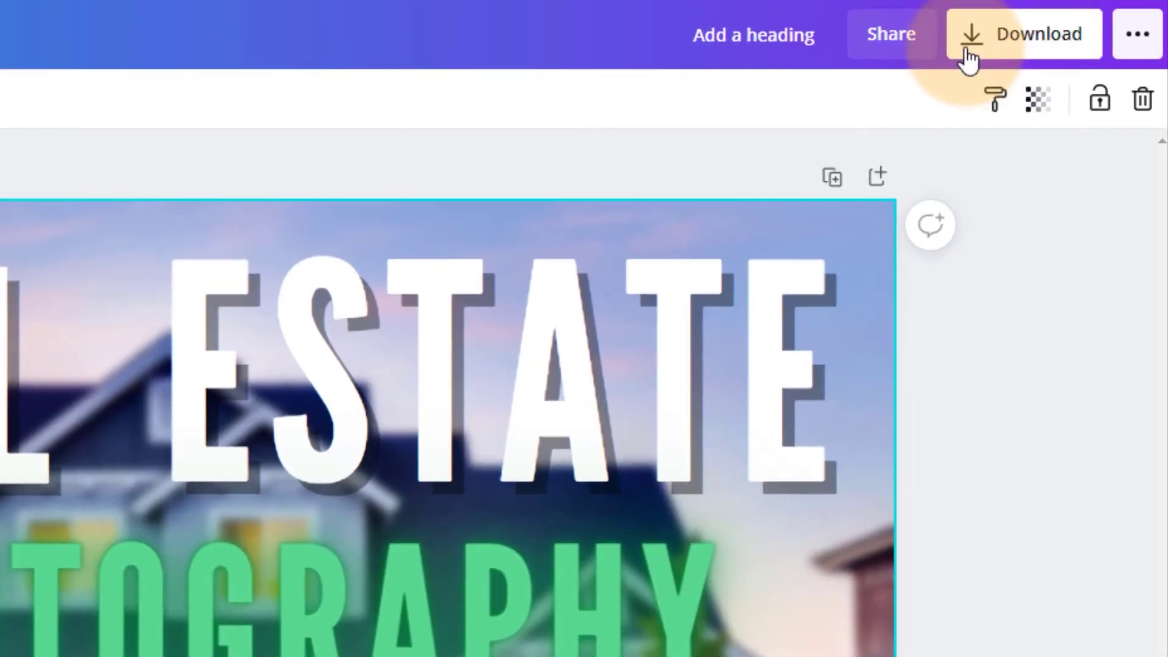
left_click(967, 57)
left_click(876, 209)
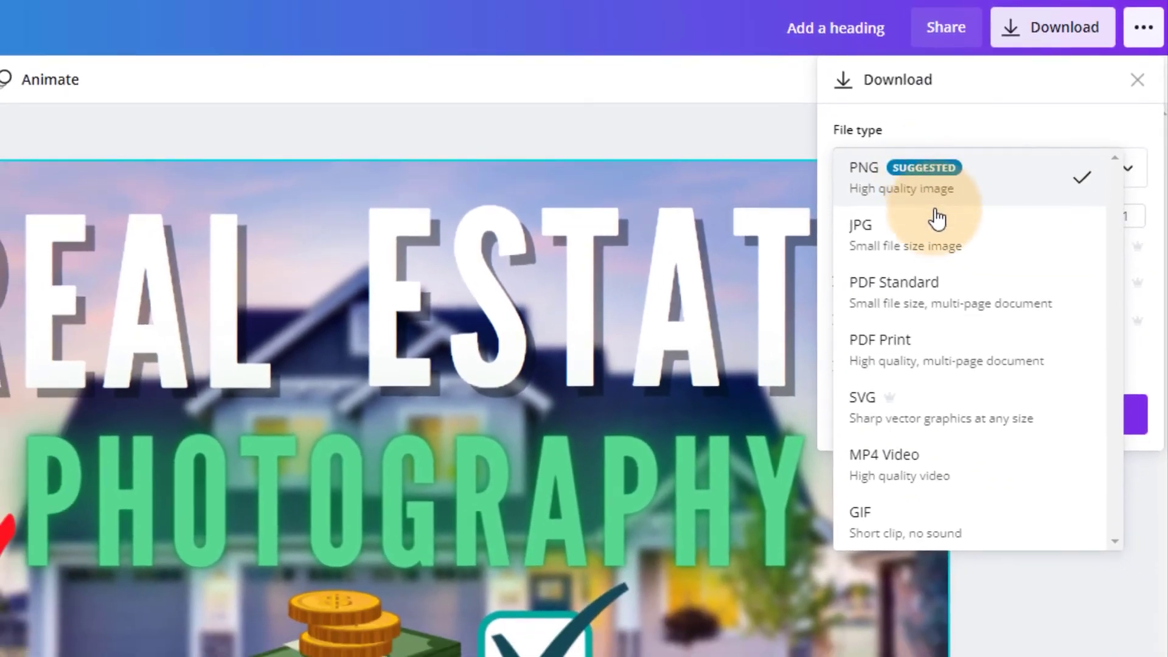
left_click(959, 196)
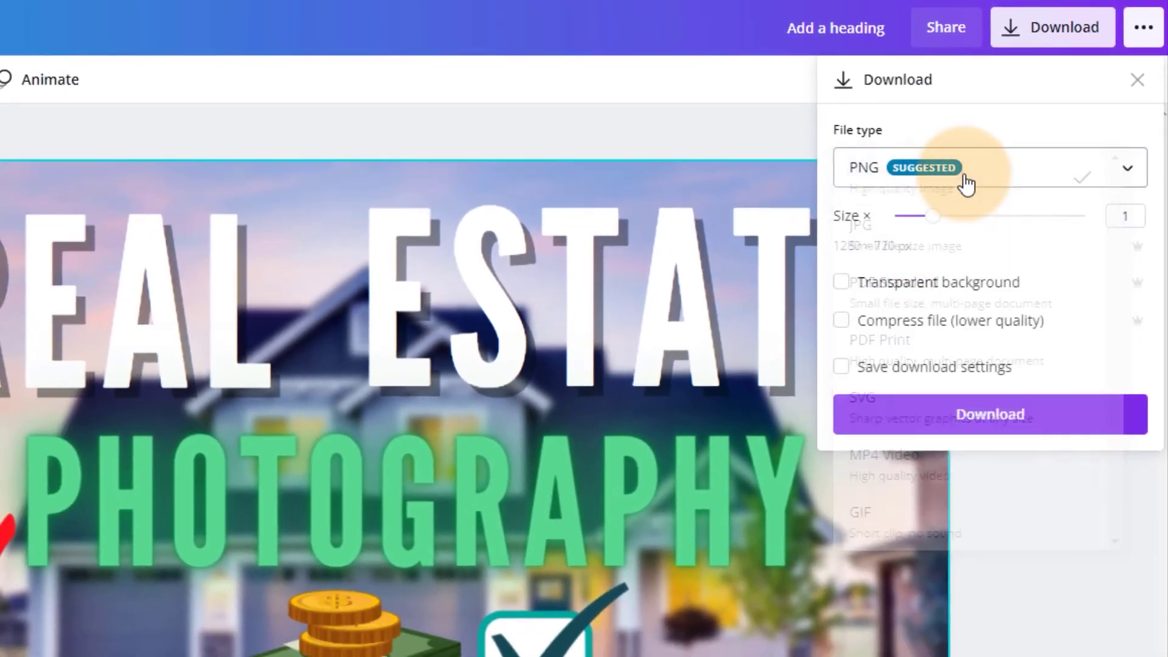
left_click(1001, 425)
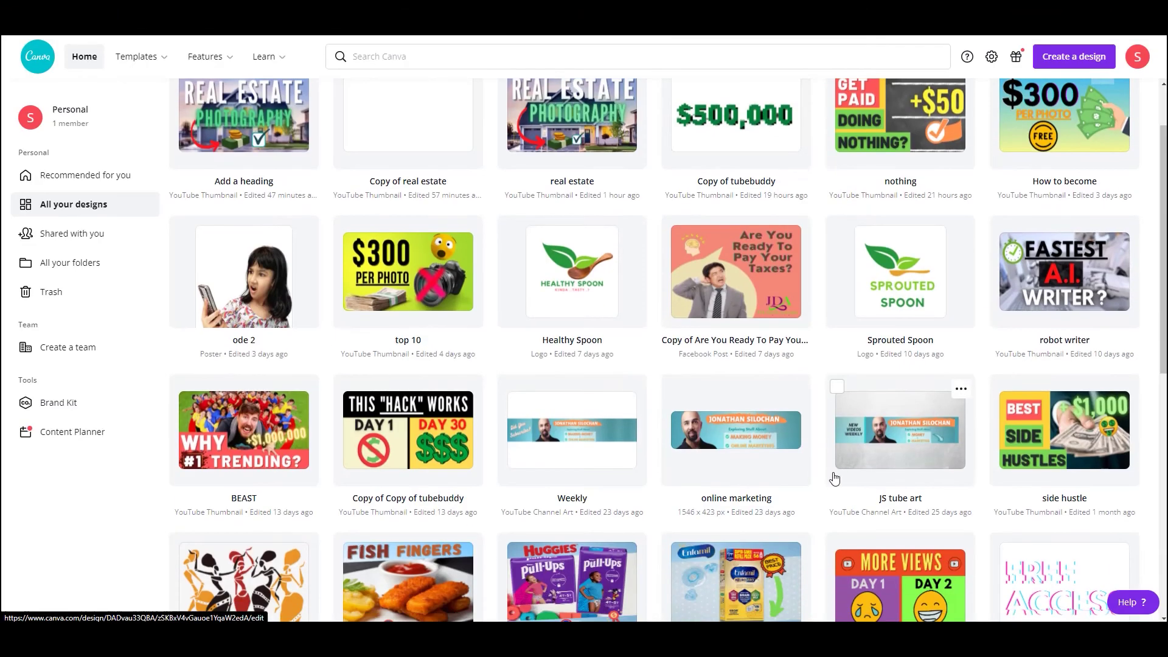
scroll(809, 496, "up", 3)
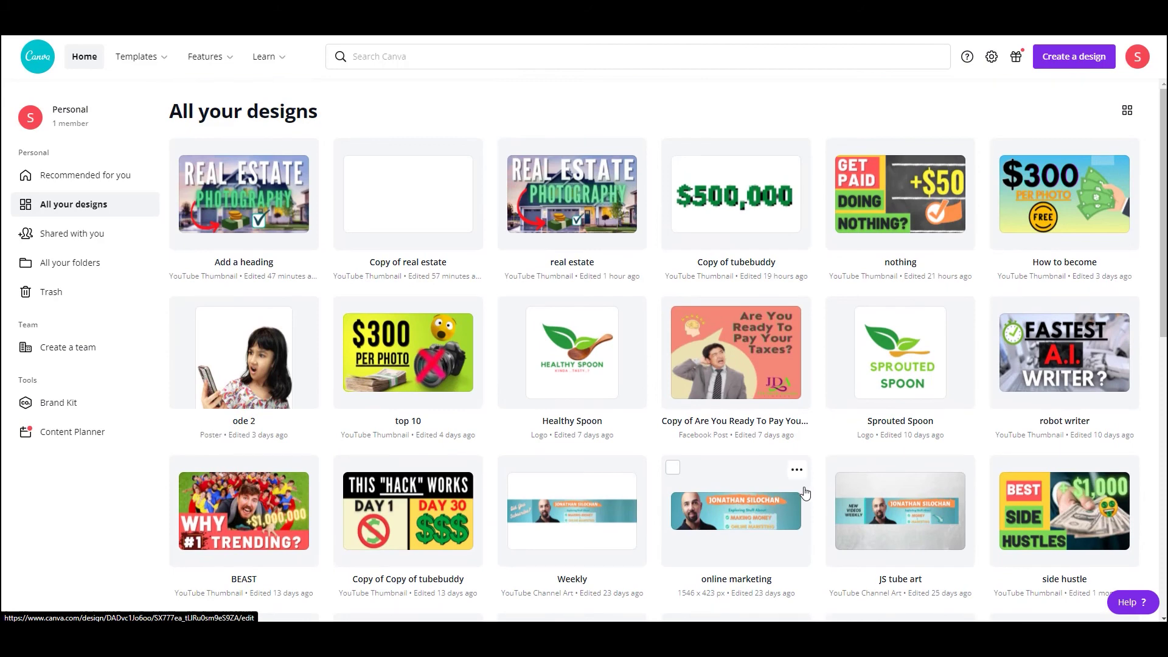